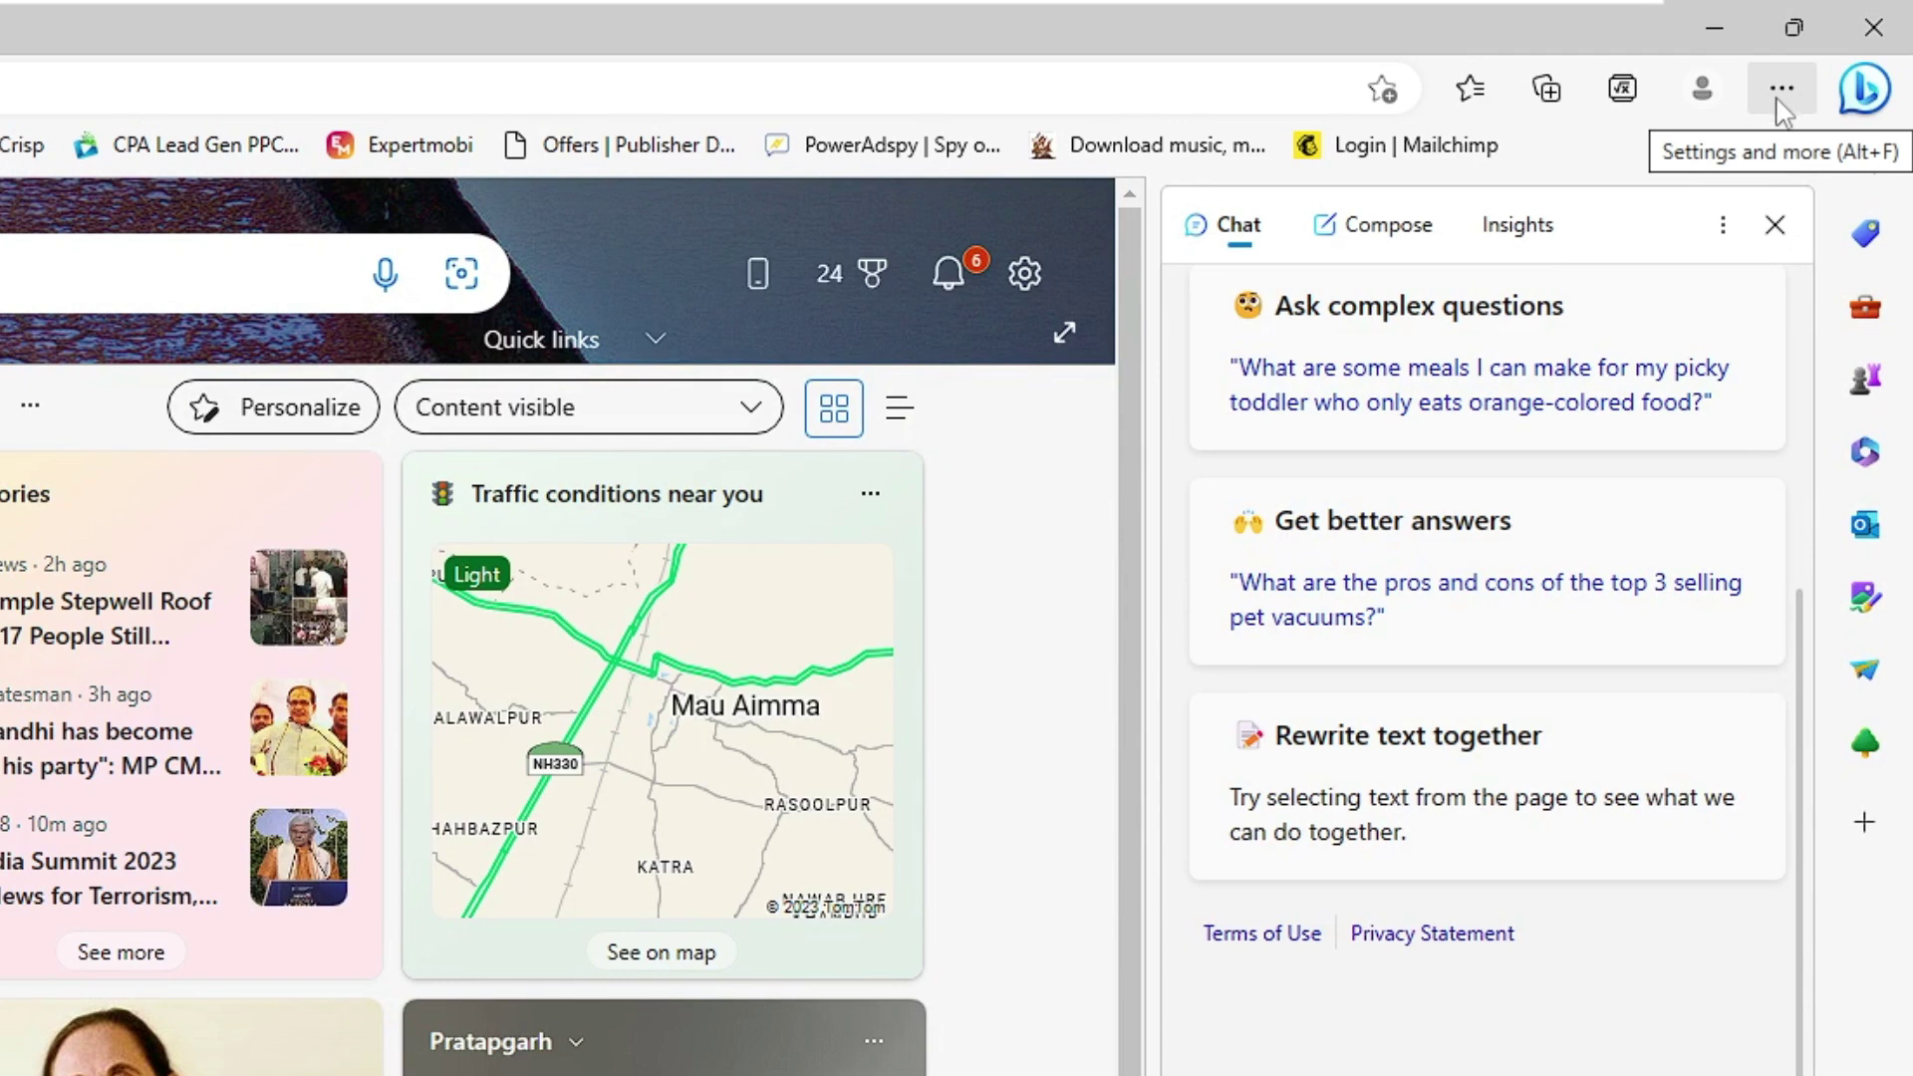
Open Edge's Clear browsing data dialog from the History menu
click(1784, 99)
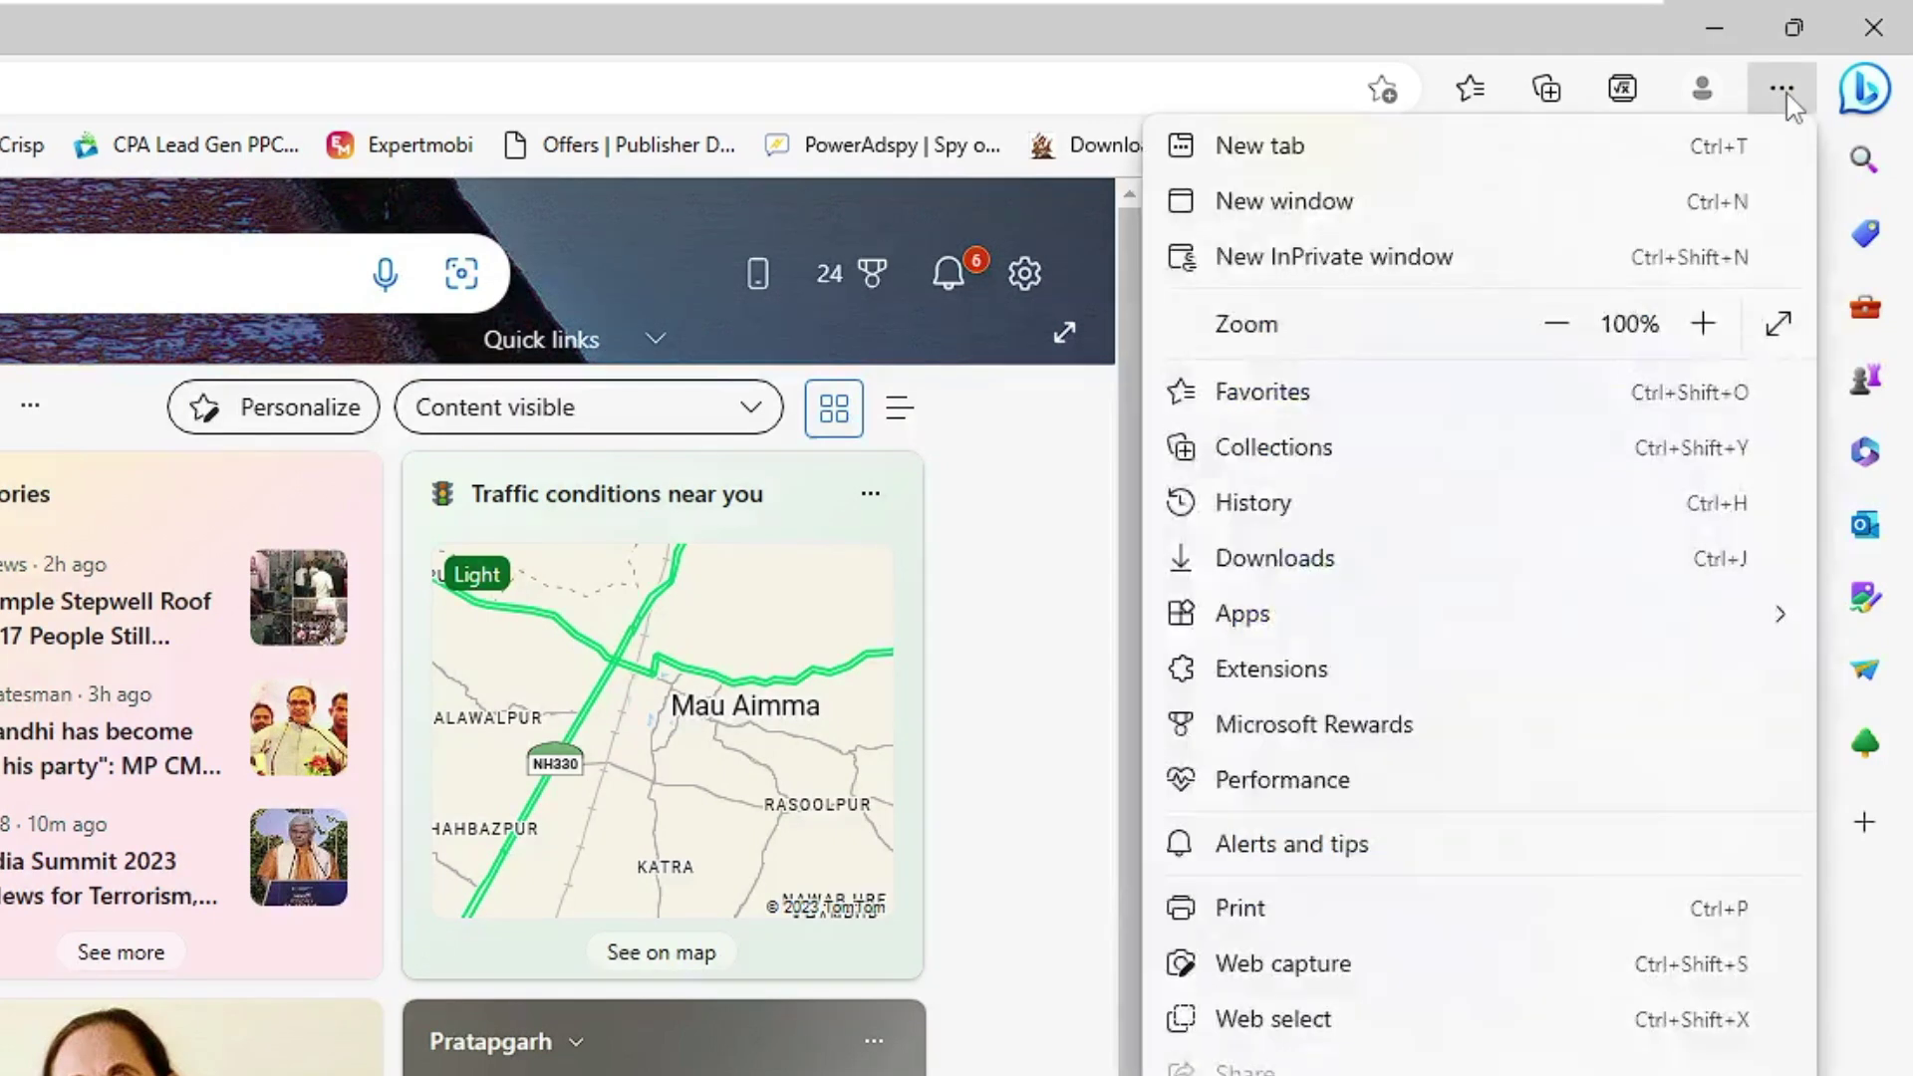
click(1285, 513)
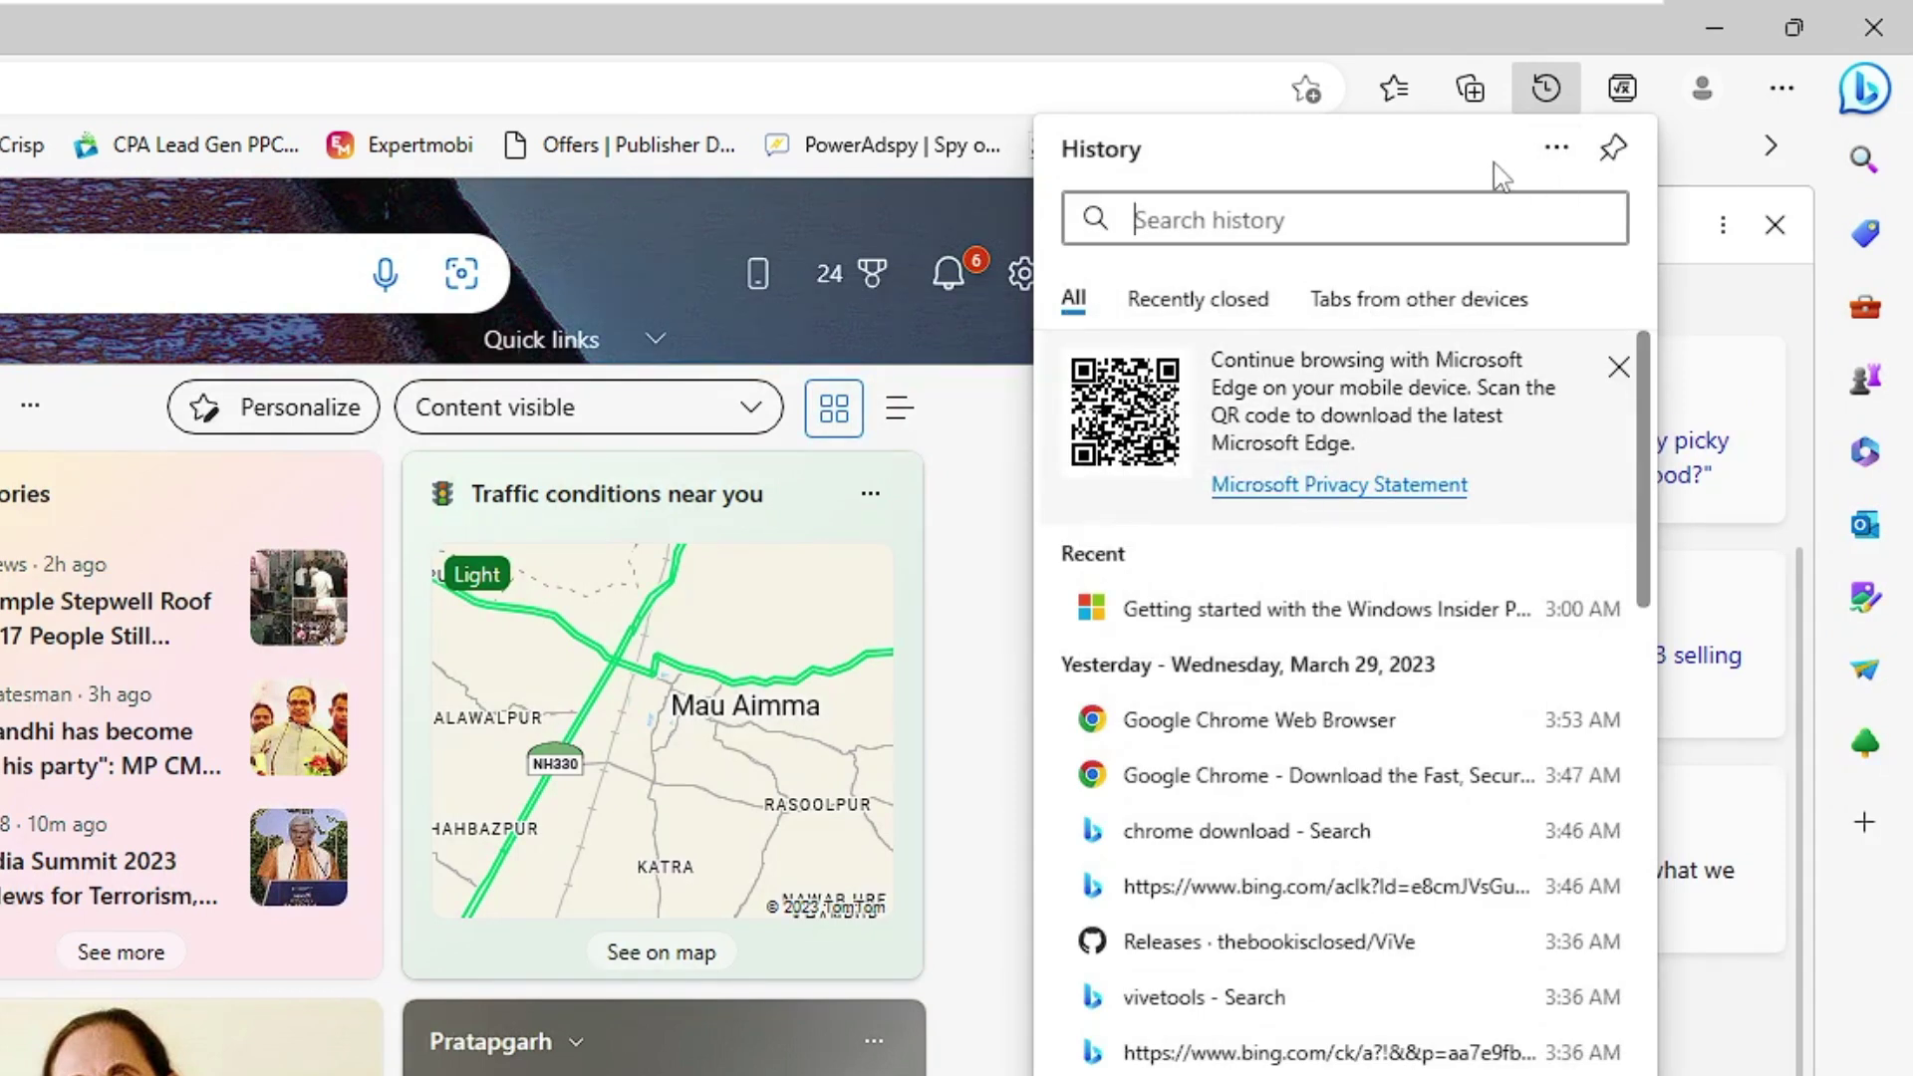
click(1551, 155)
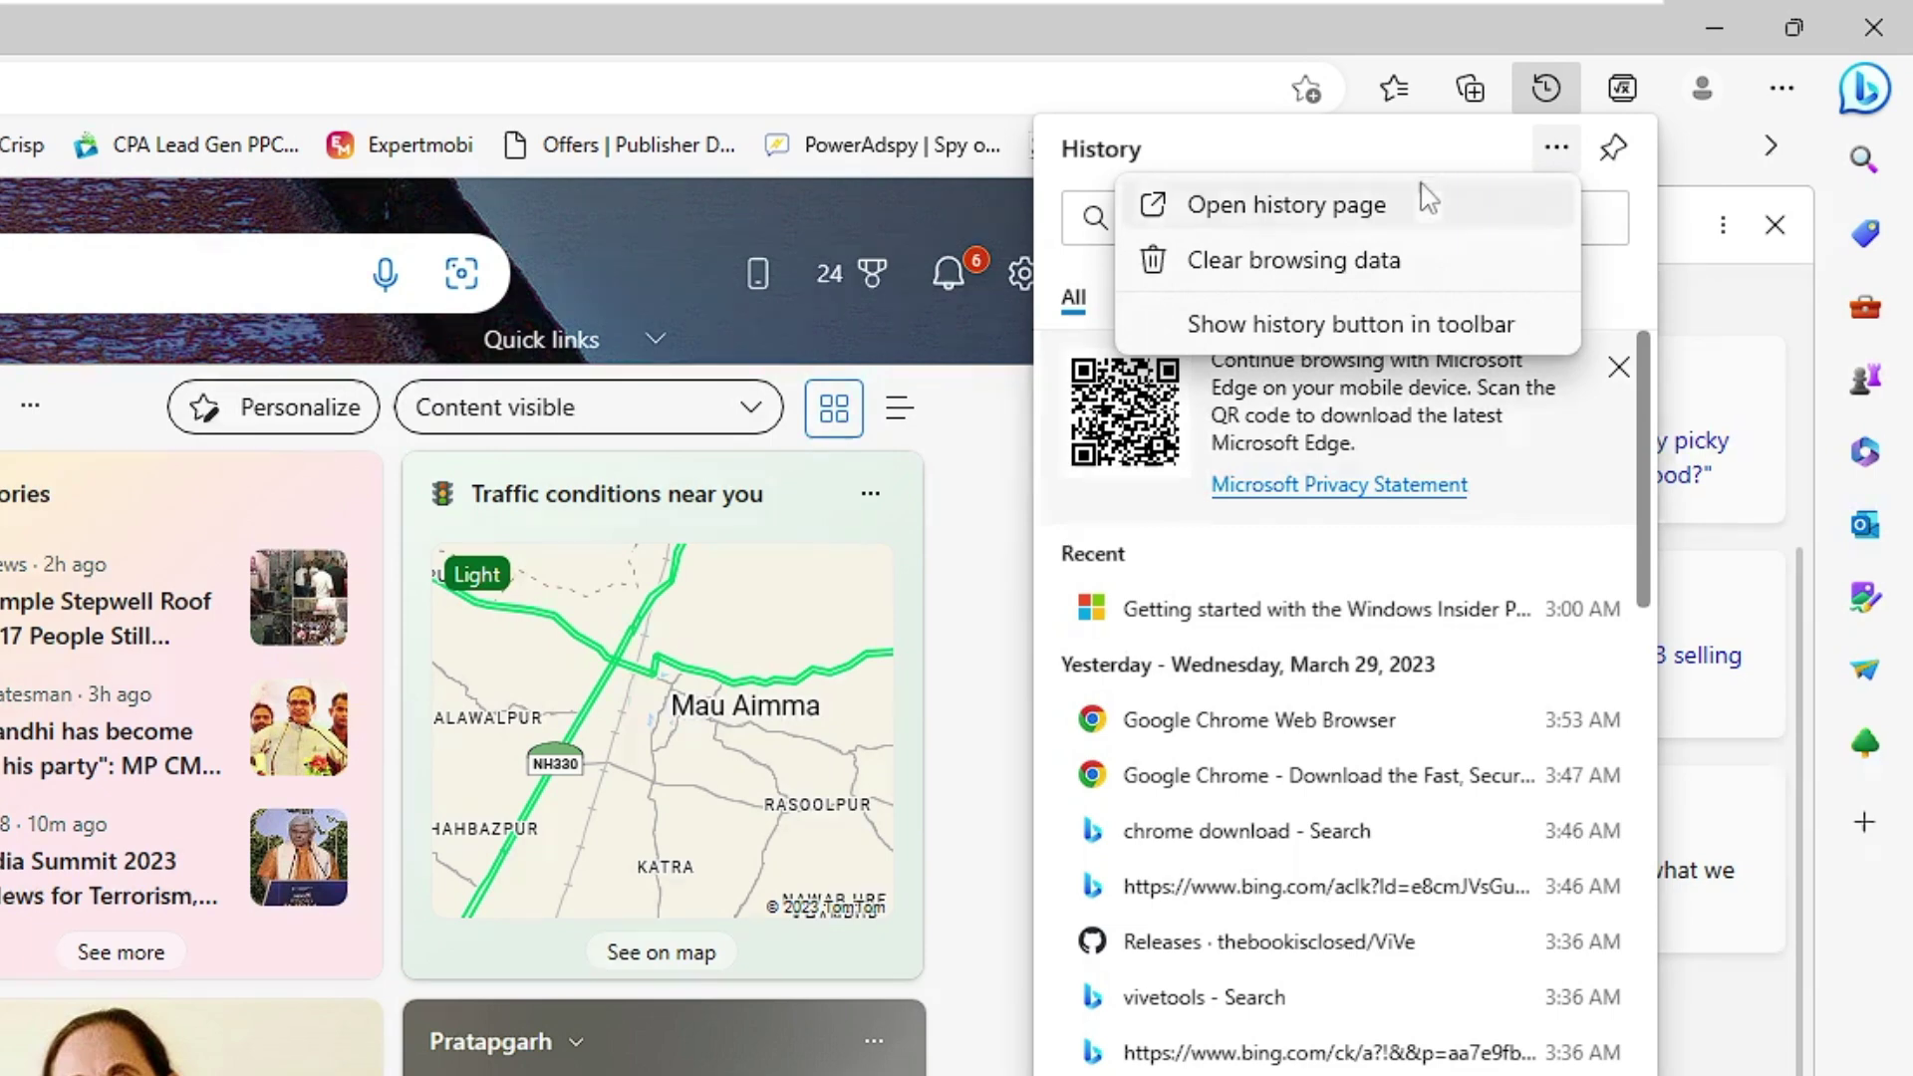
click(1313, 262)
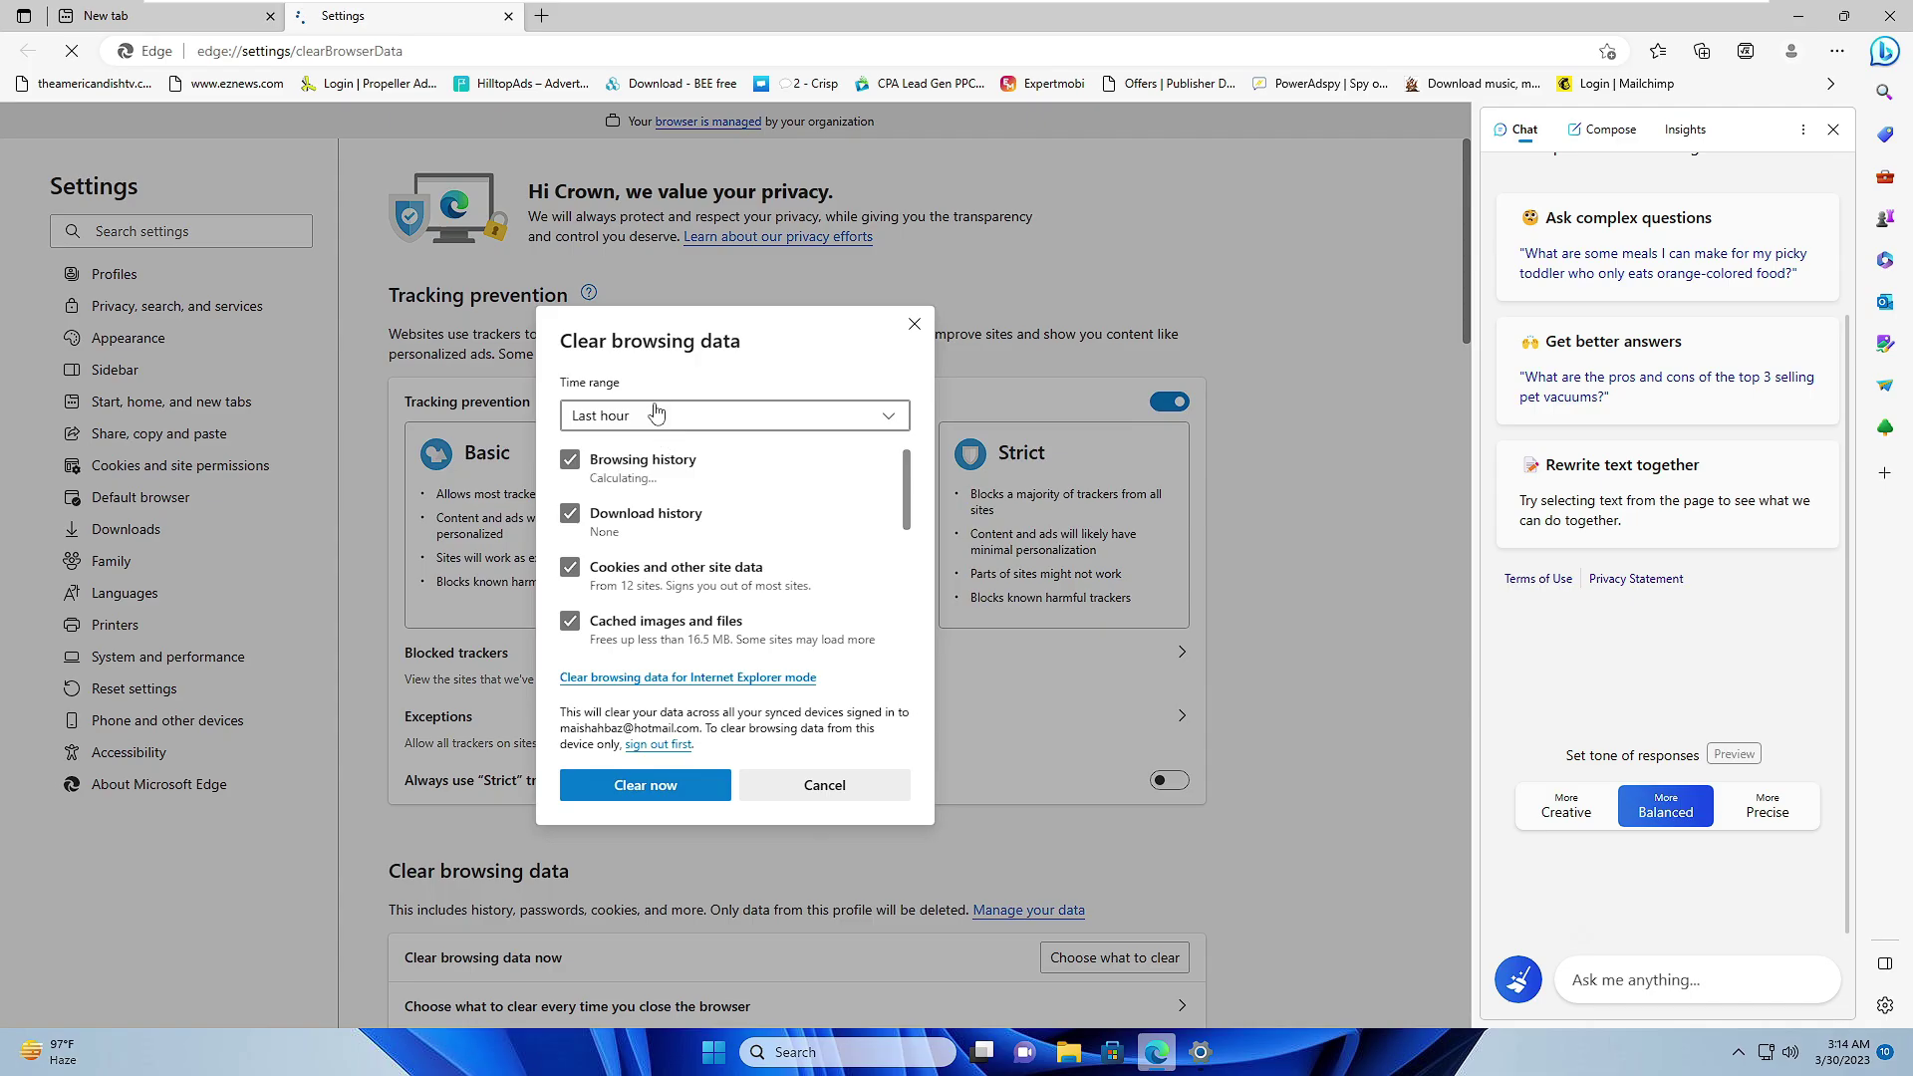
Clear browsing data for All time, including site permissions
click(605, 418)
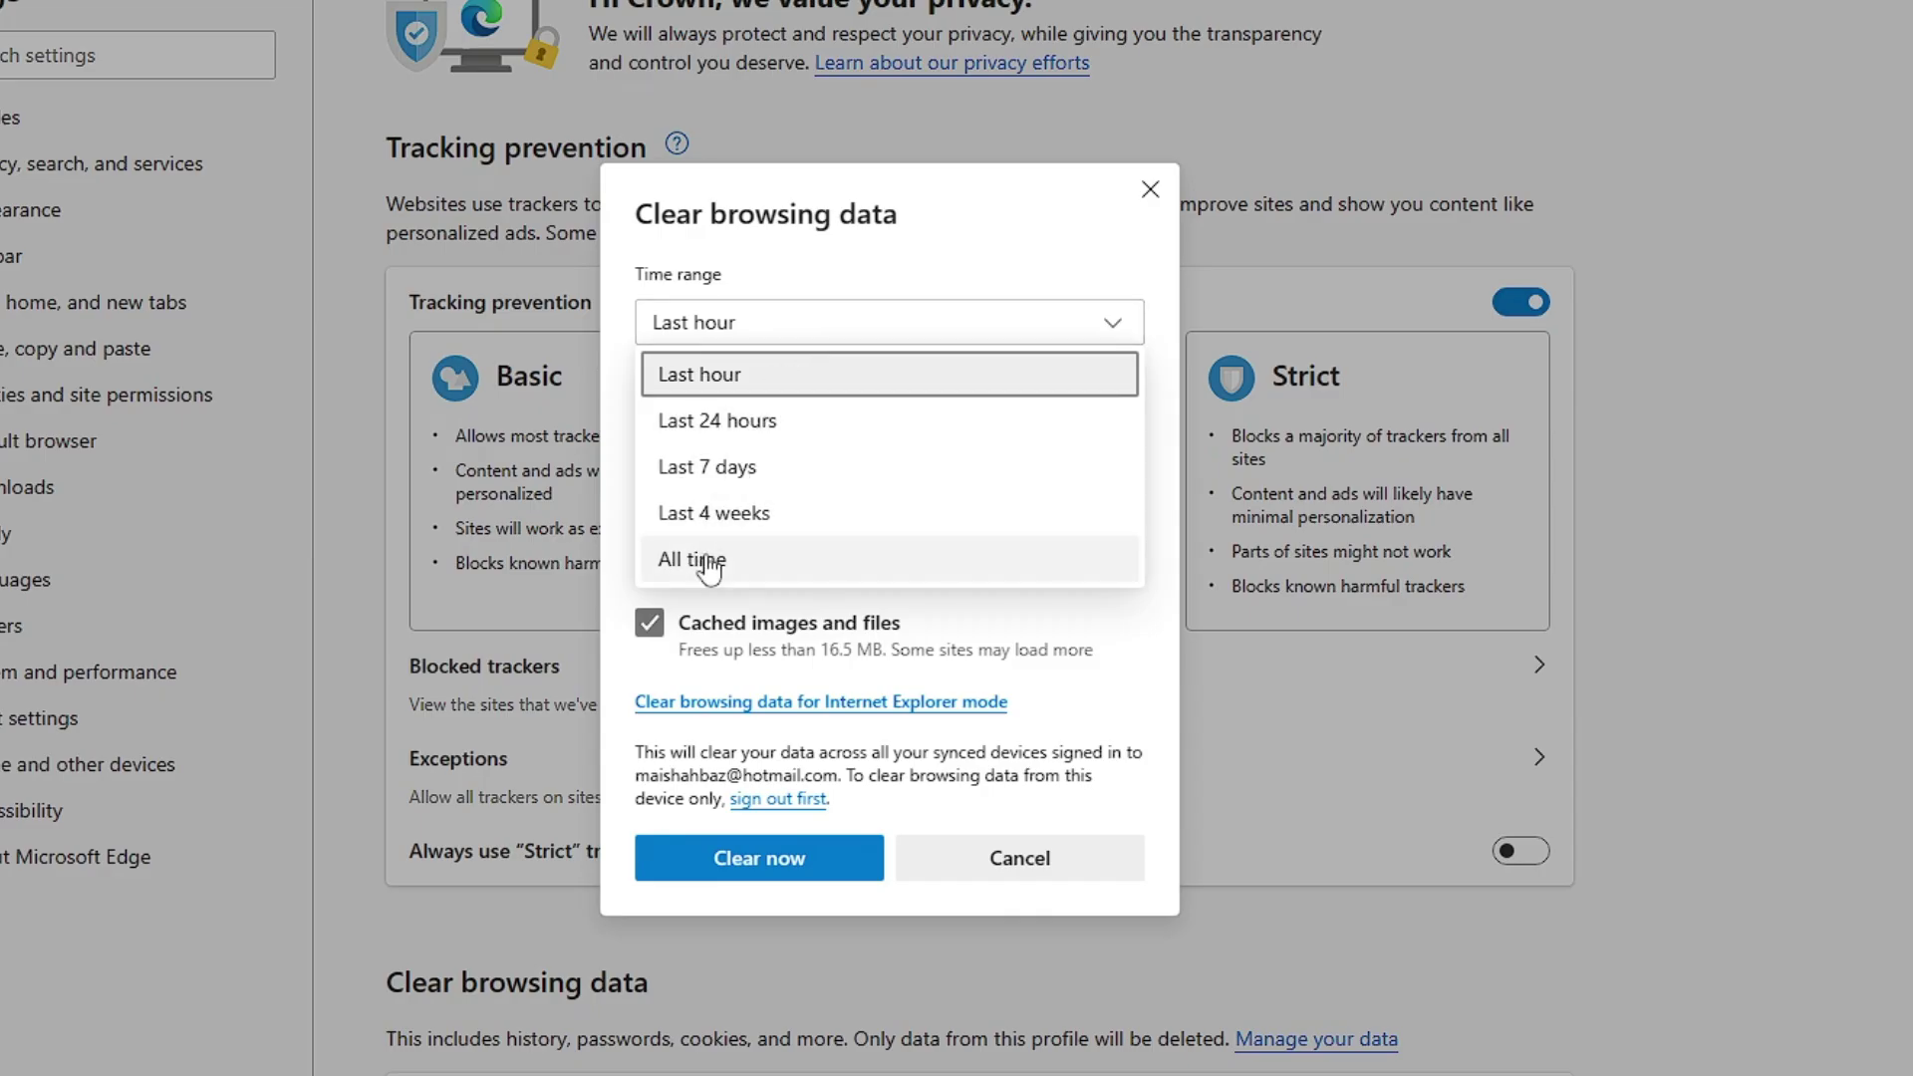
click(709, 563)
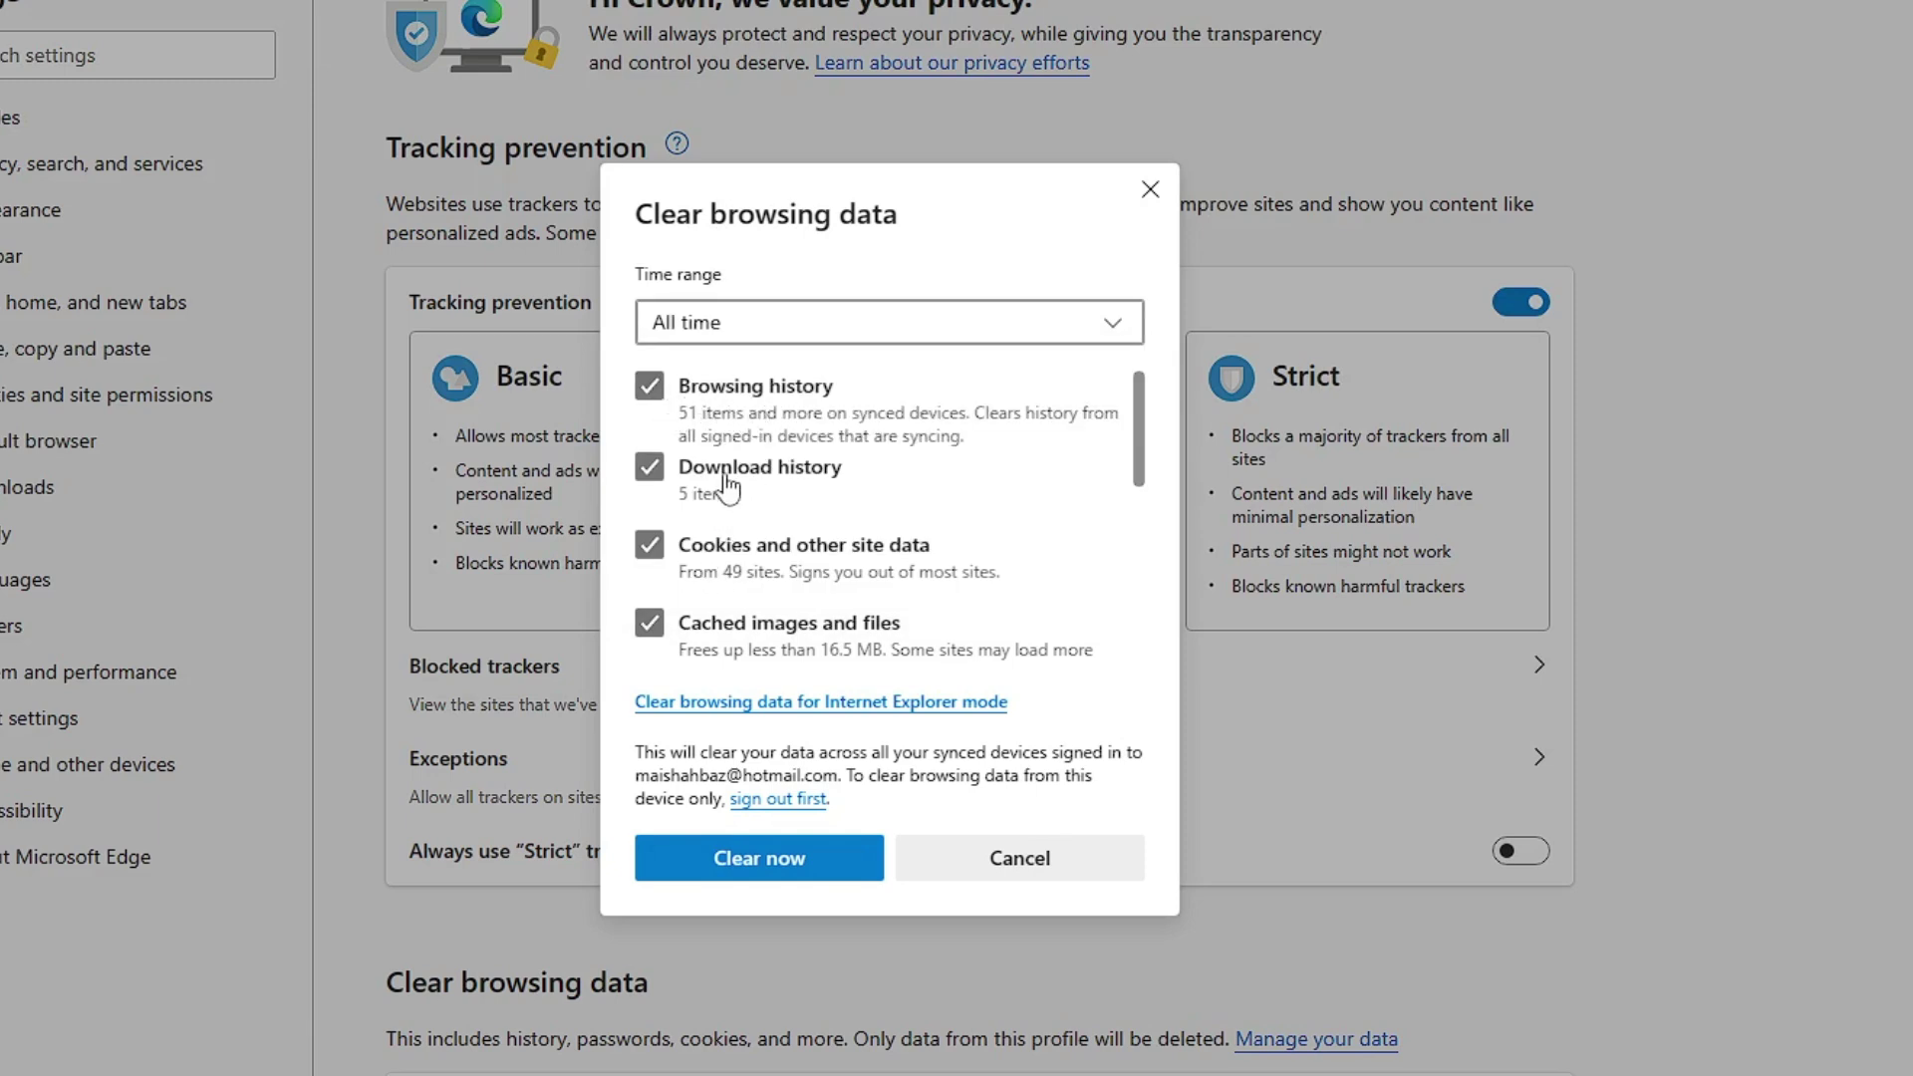
scroll(725, 489, down, 1)
scroll(803, 523, down, 1)
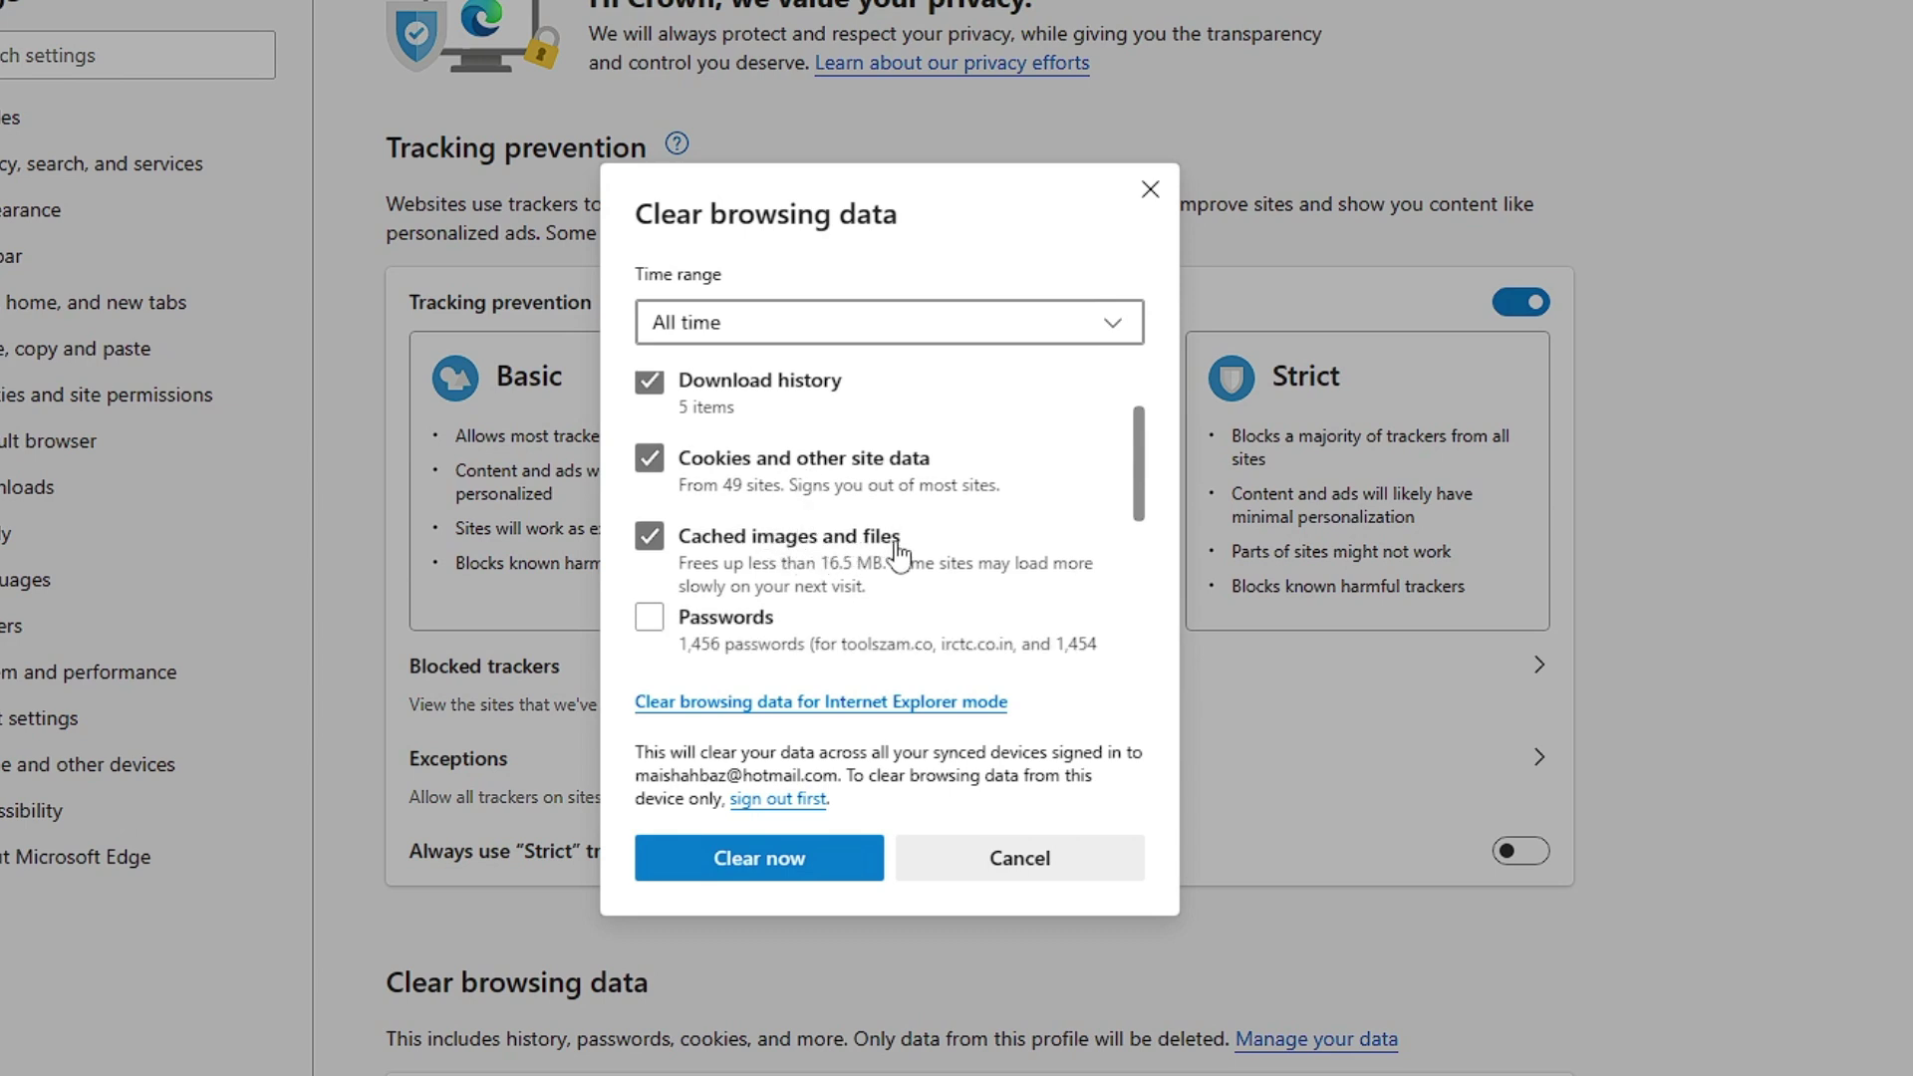
scroll(882, 553, down, 2)
scroll(753, 548, down, 1)
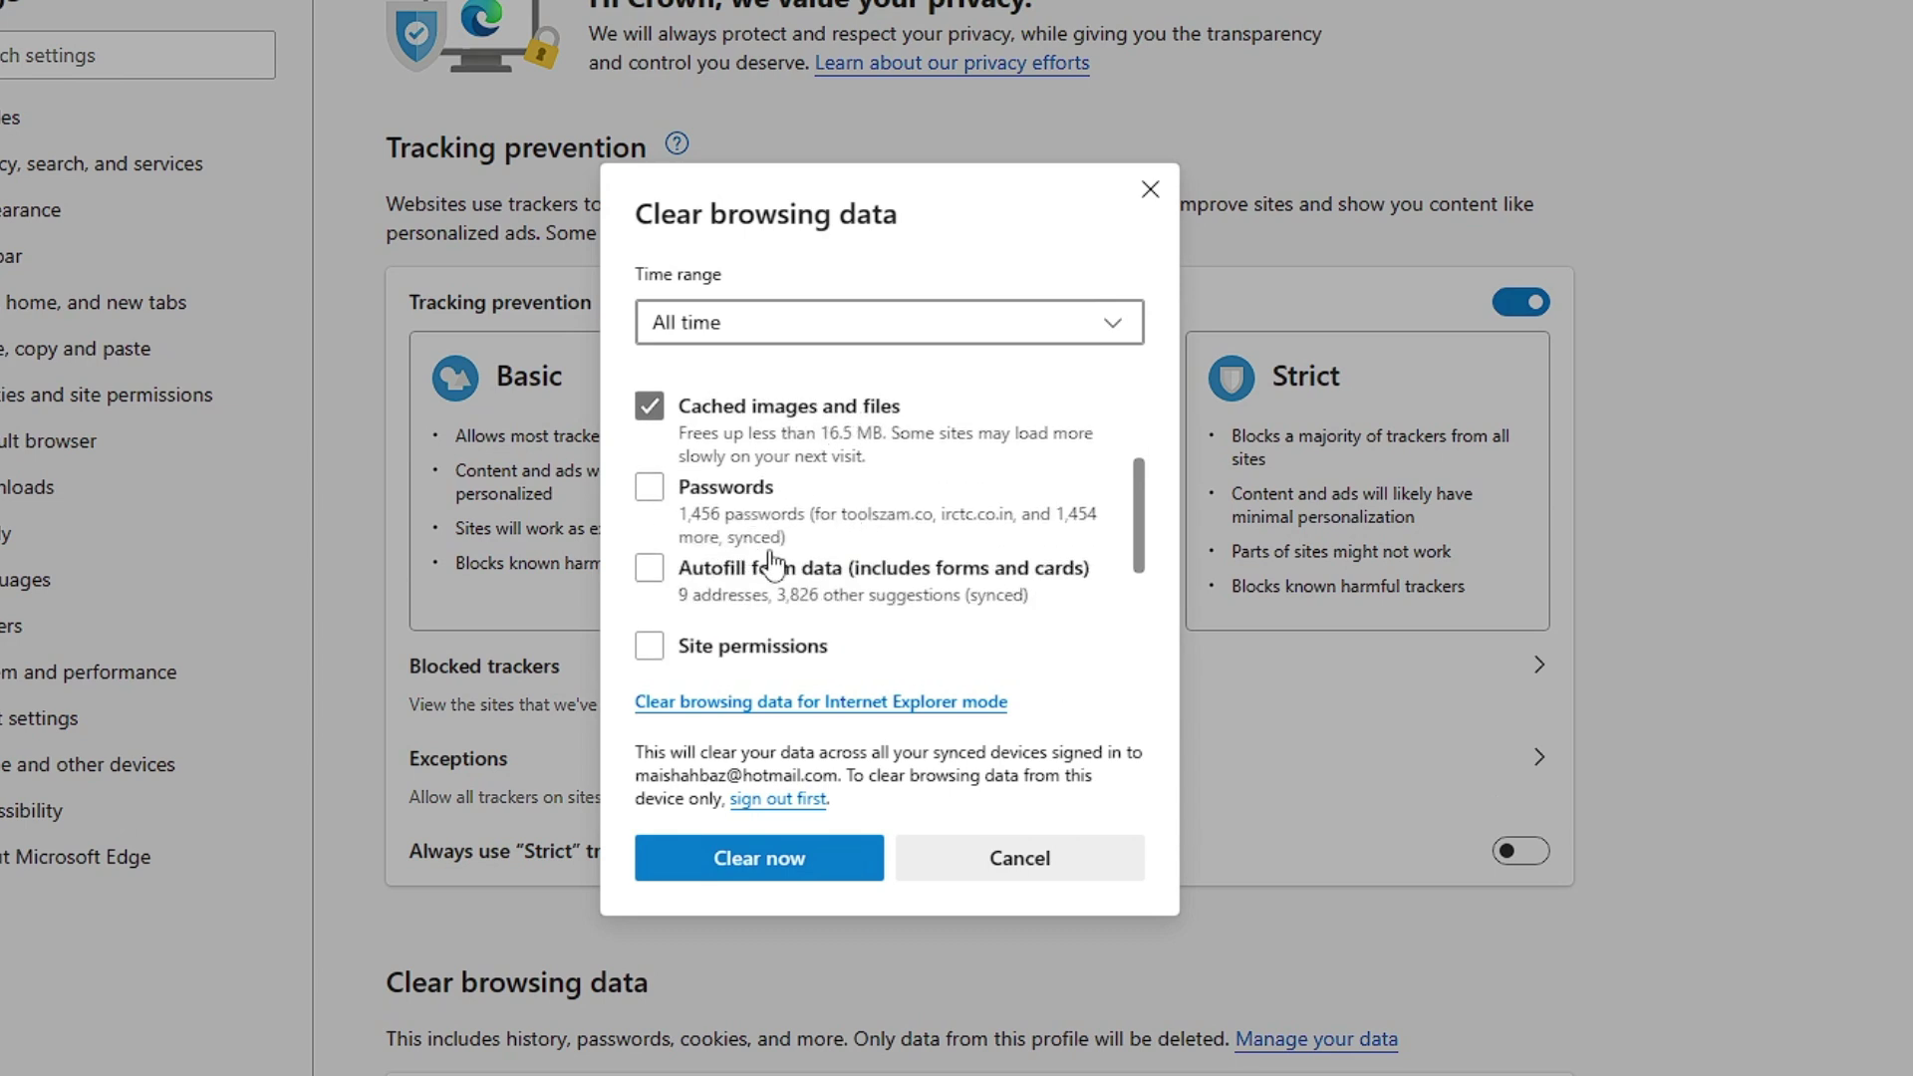
scroll(732, 538, down, 1)
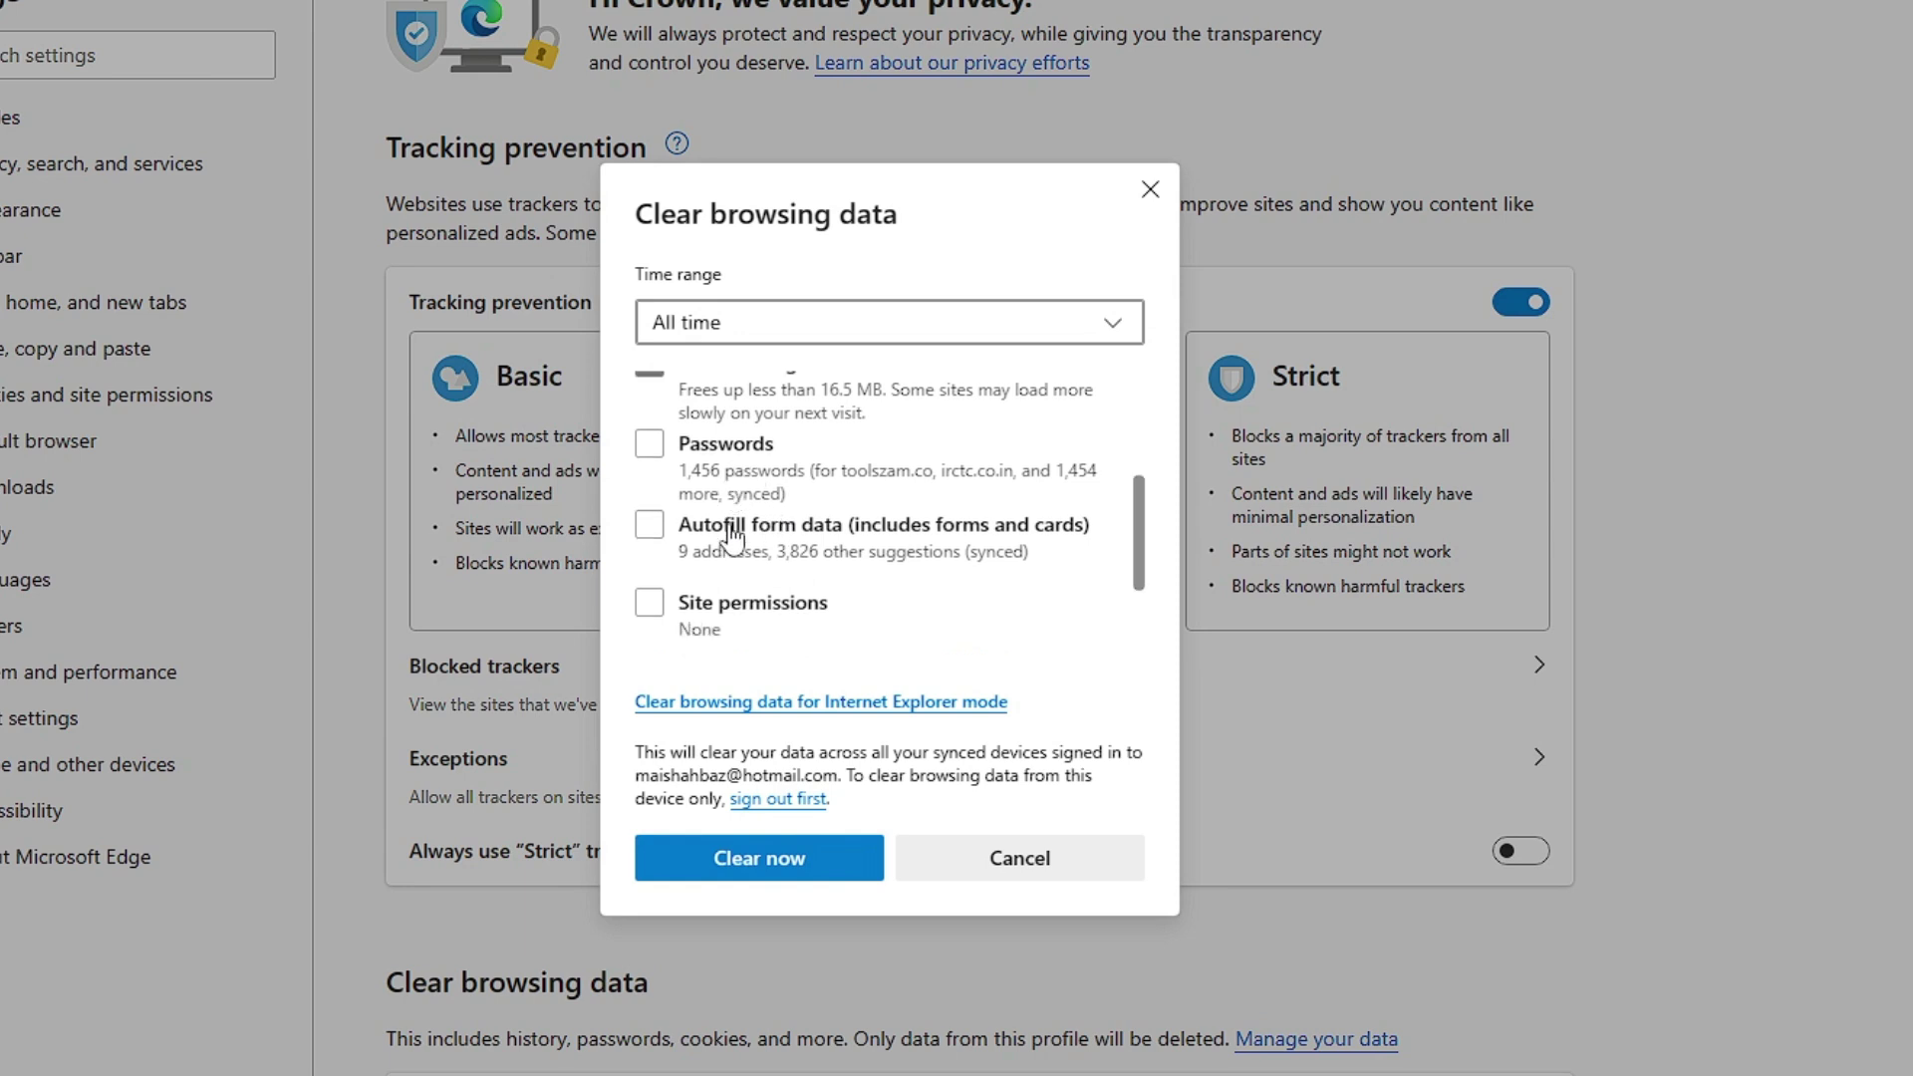
click(650, 616)
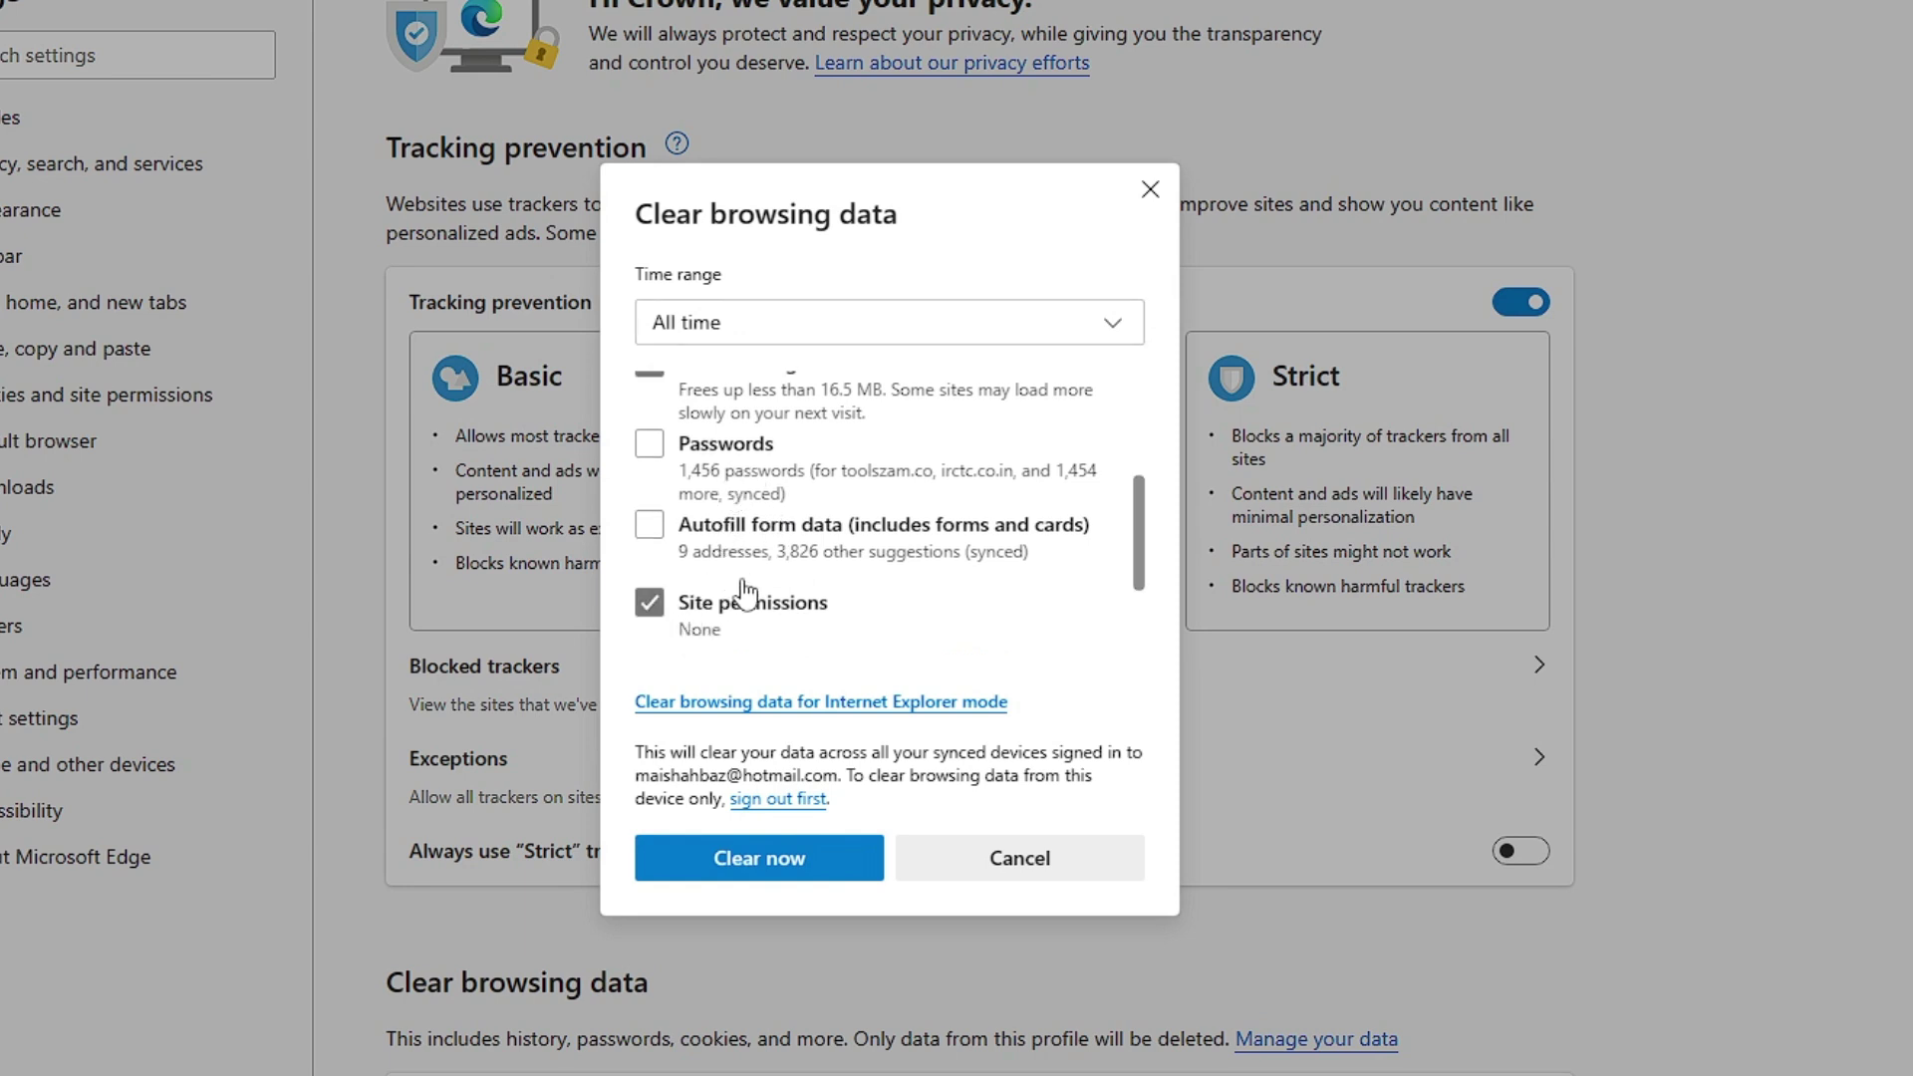
click(845, 857)
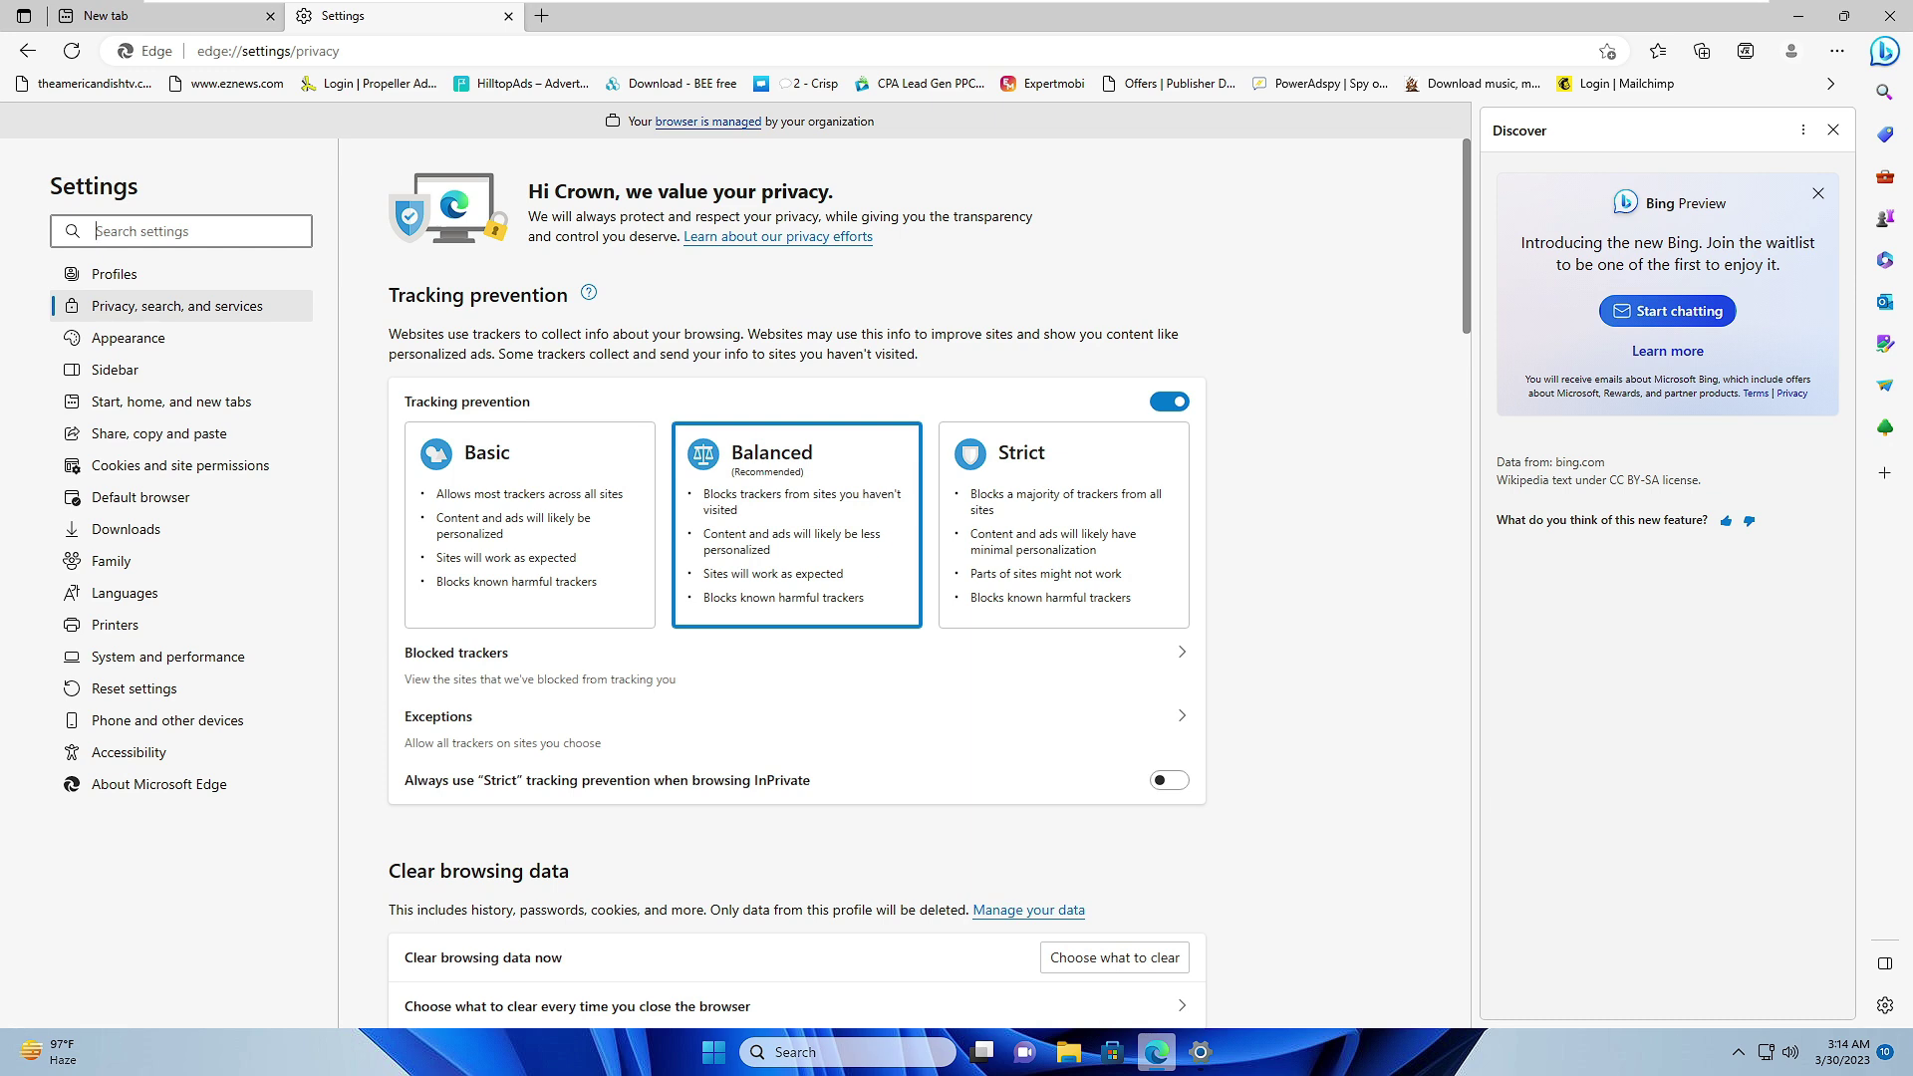
Open speedtest.net in a new tab and run the connection speed test
click(541, 16)
text(speedtest)
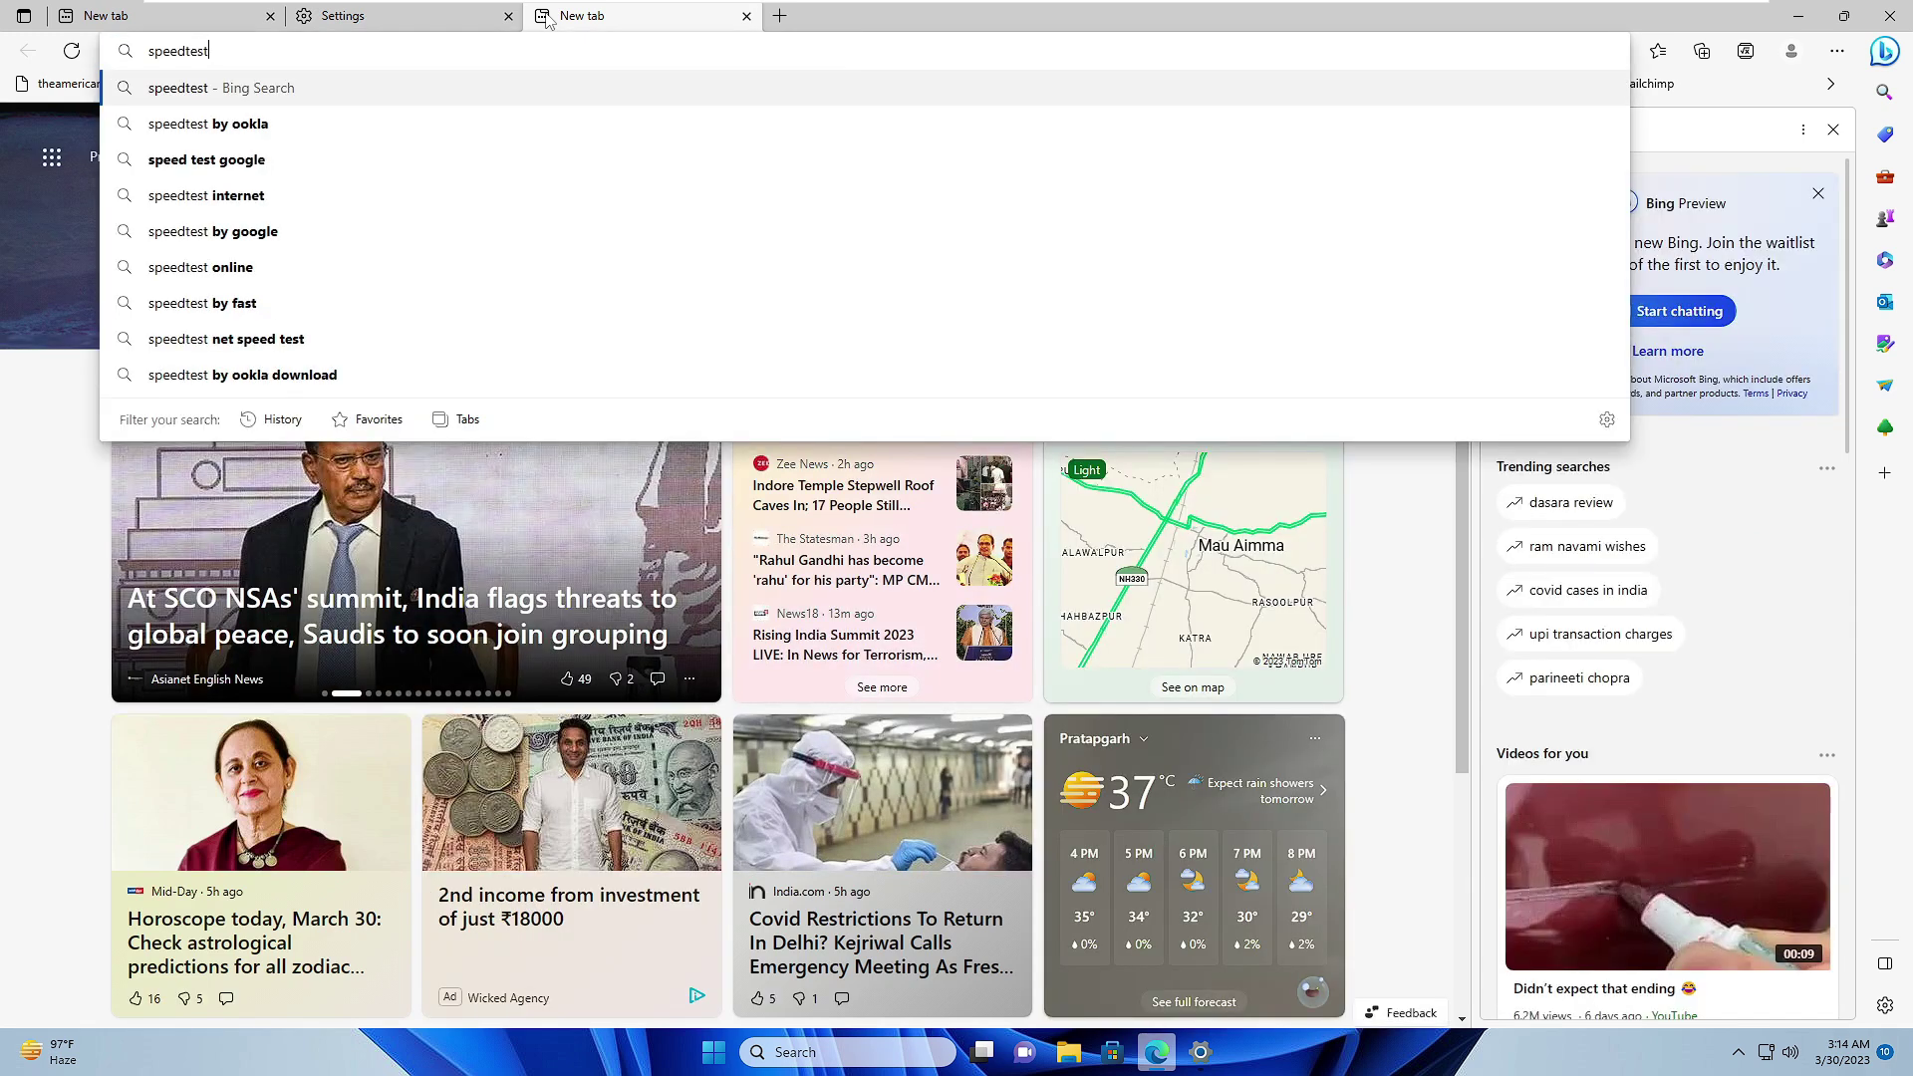
text(.net)
key(Return)
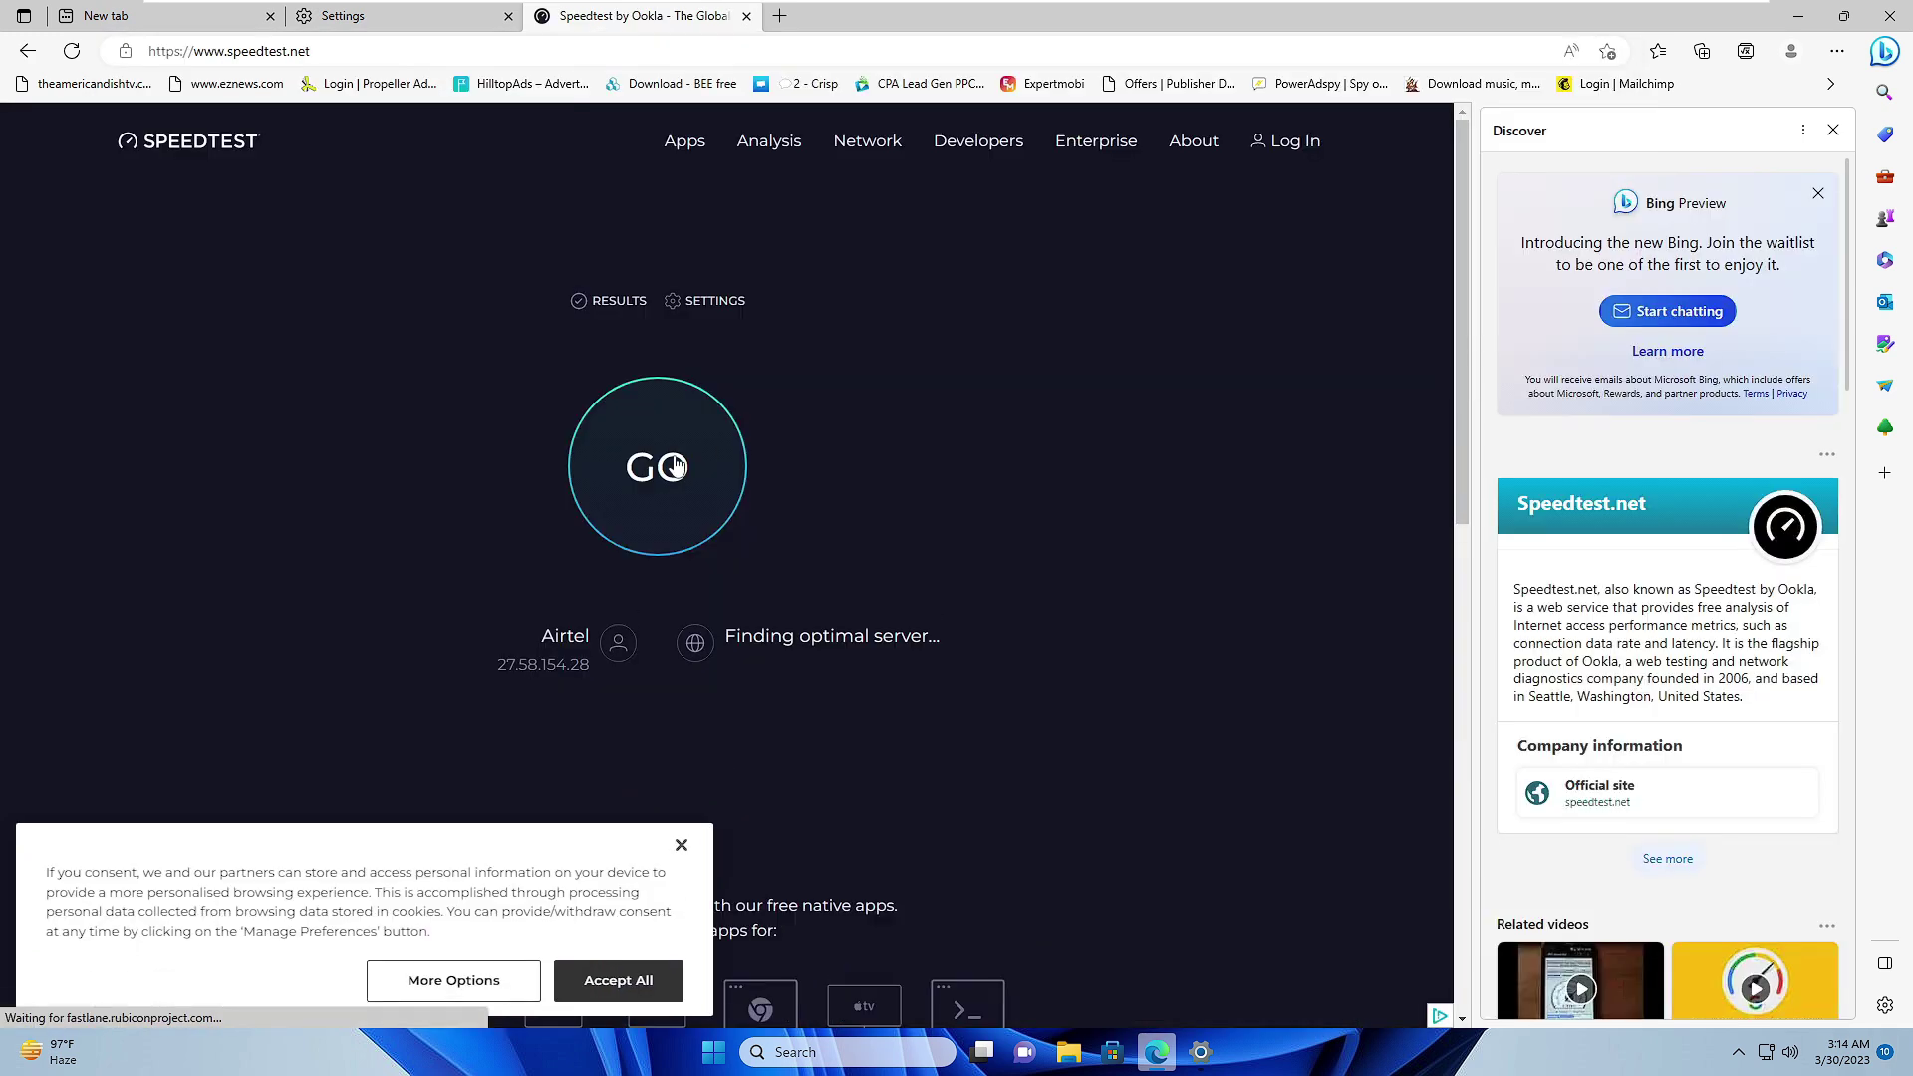
click(675, 465)
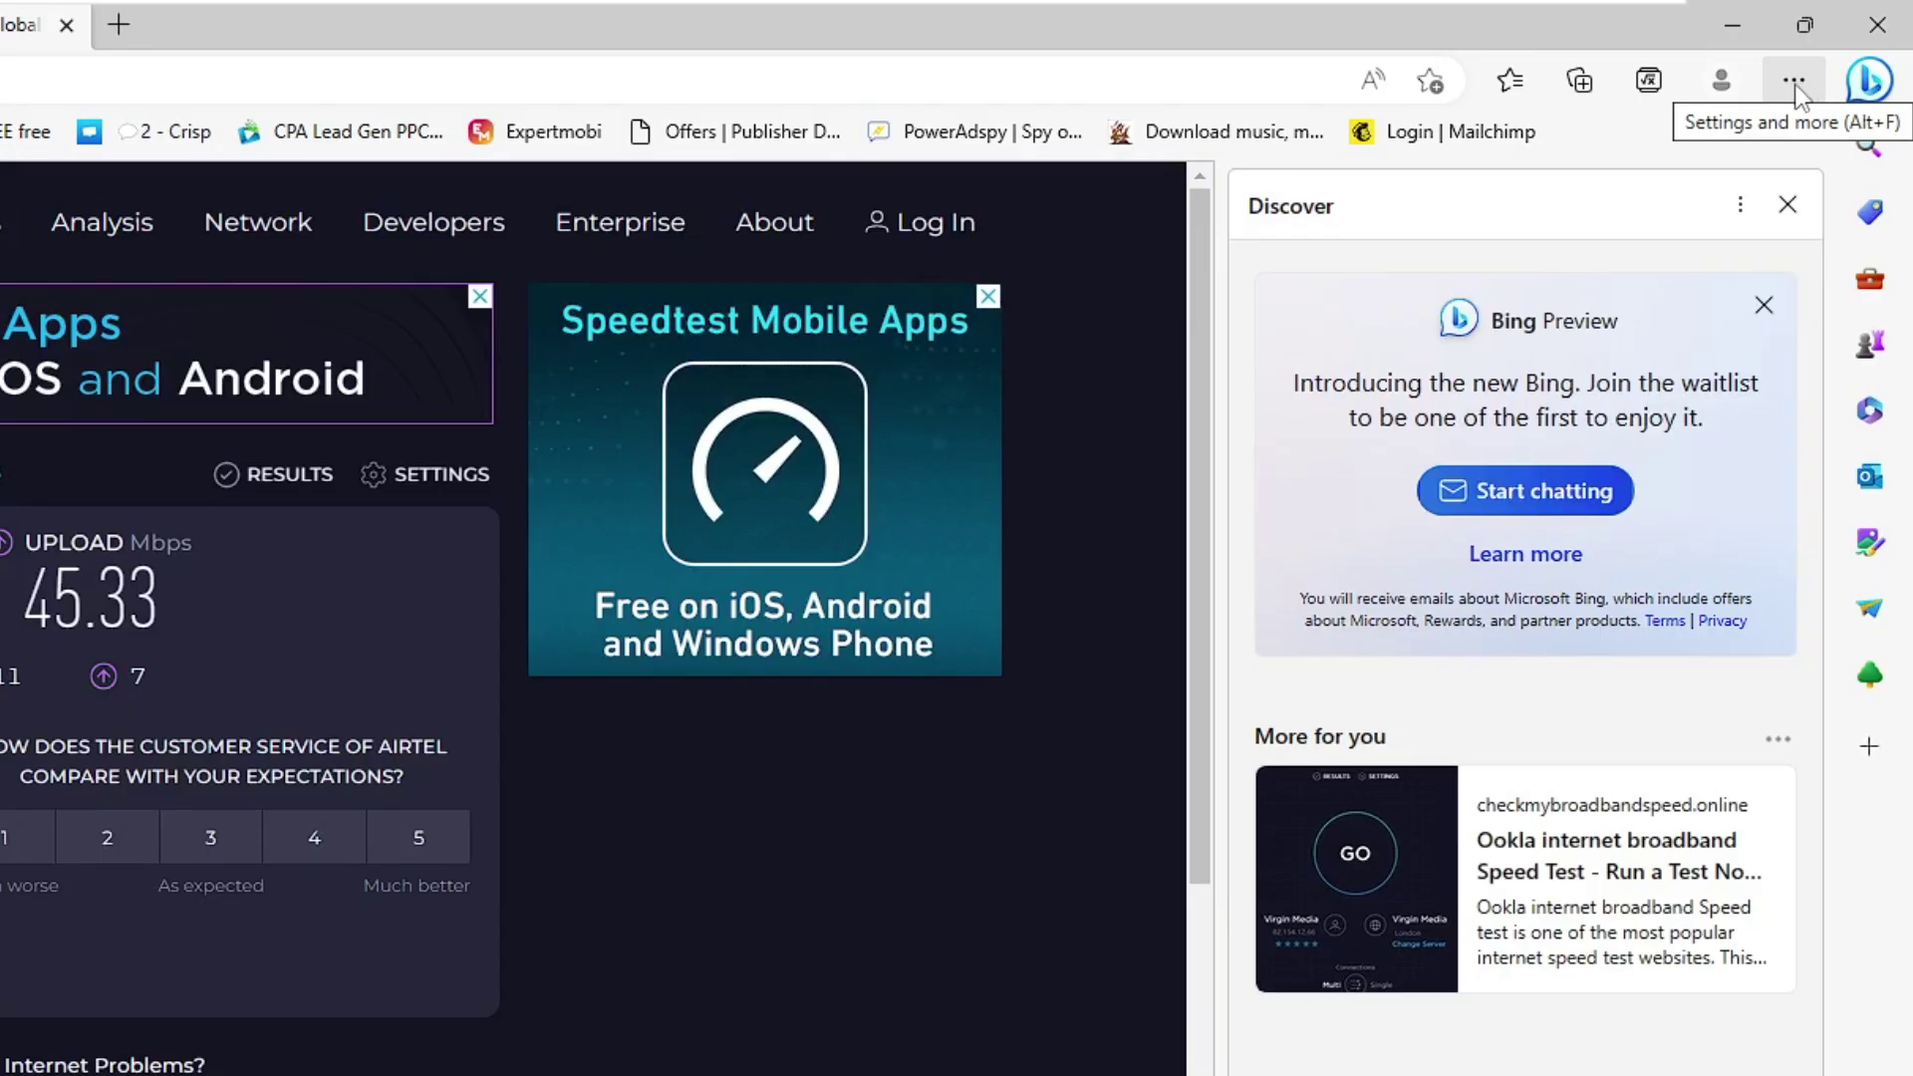
Confirm on About Microsoft Edge that version 111.0.1661.54 is up to date, then close Edge
click(1795, 82)
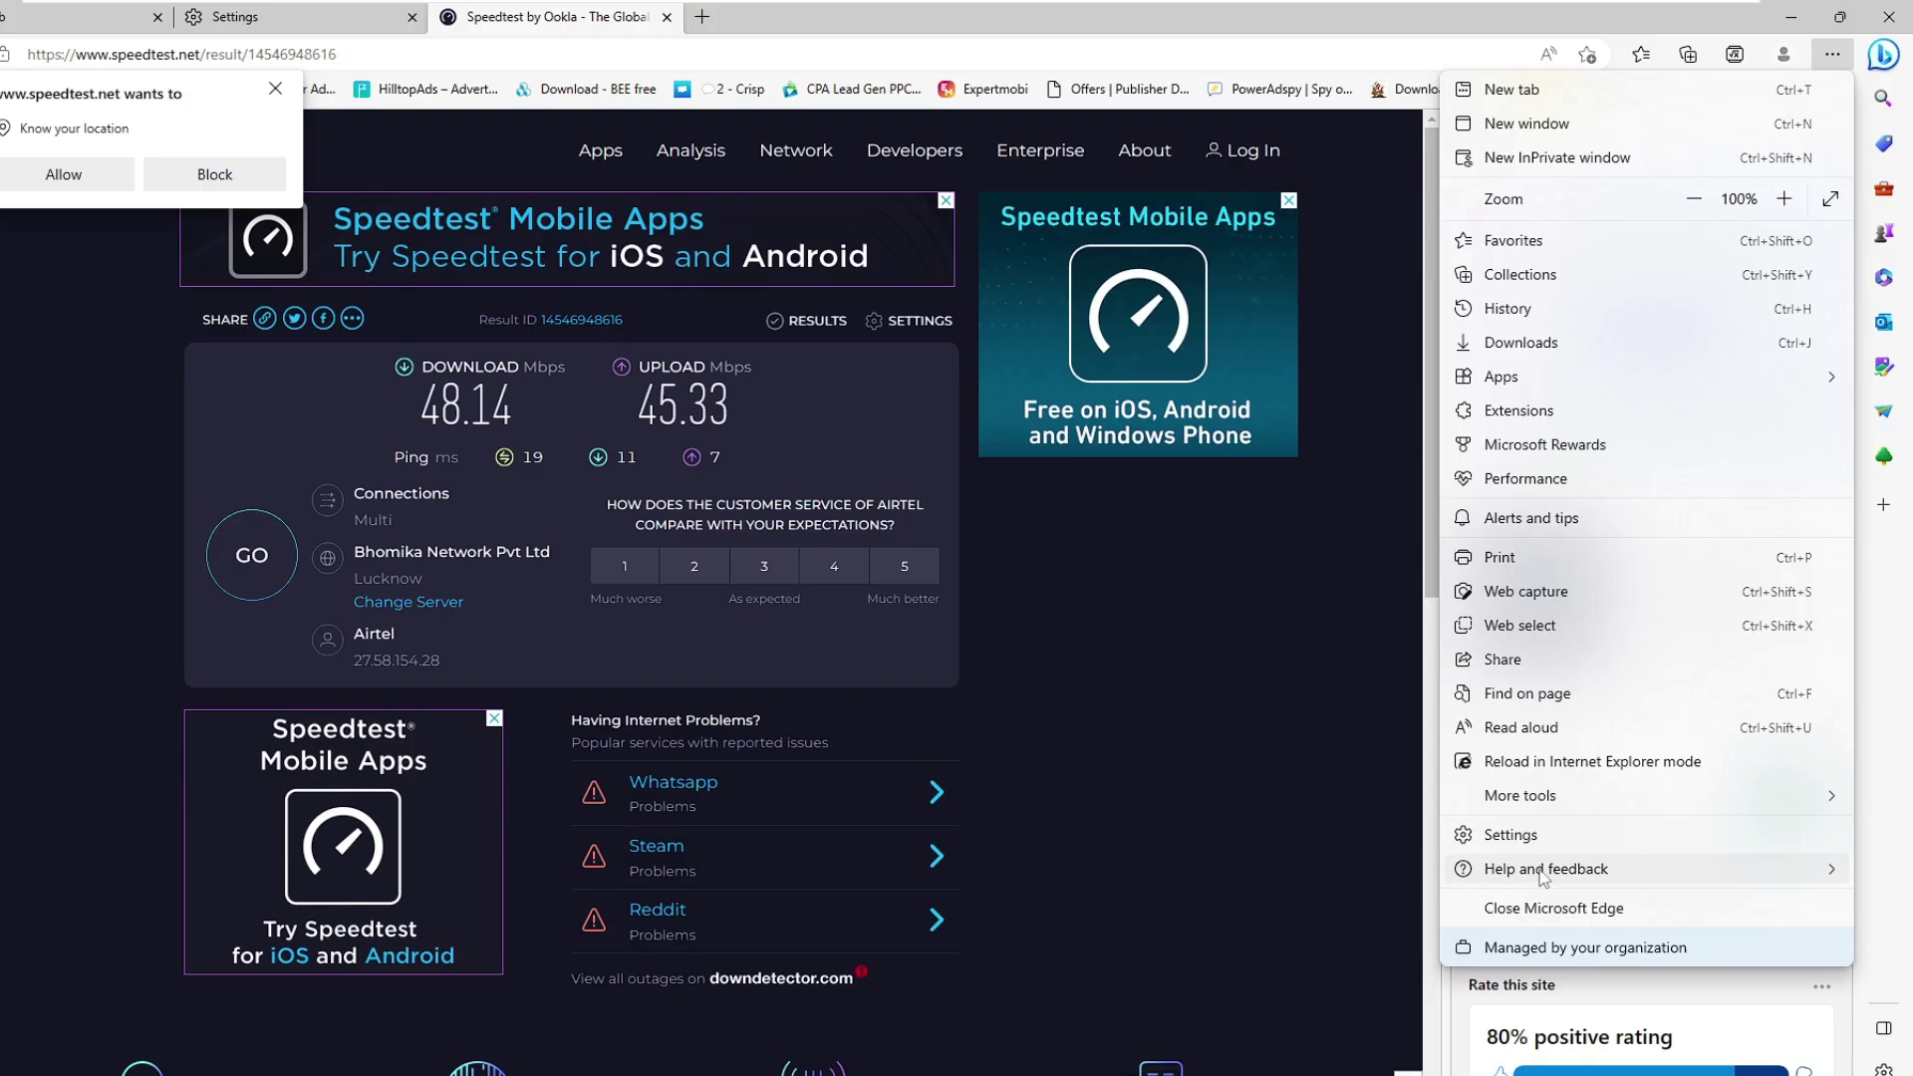
mouse_move(1544, 875)
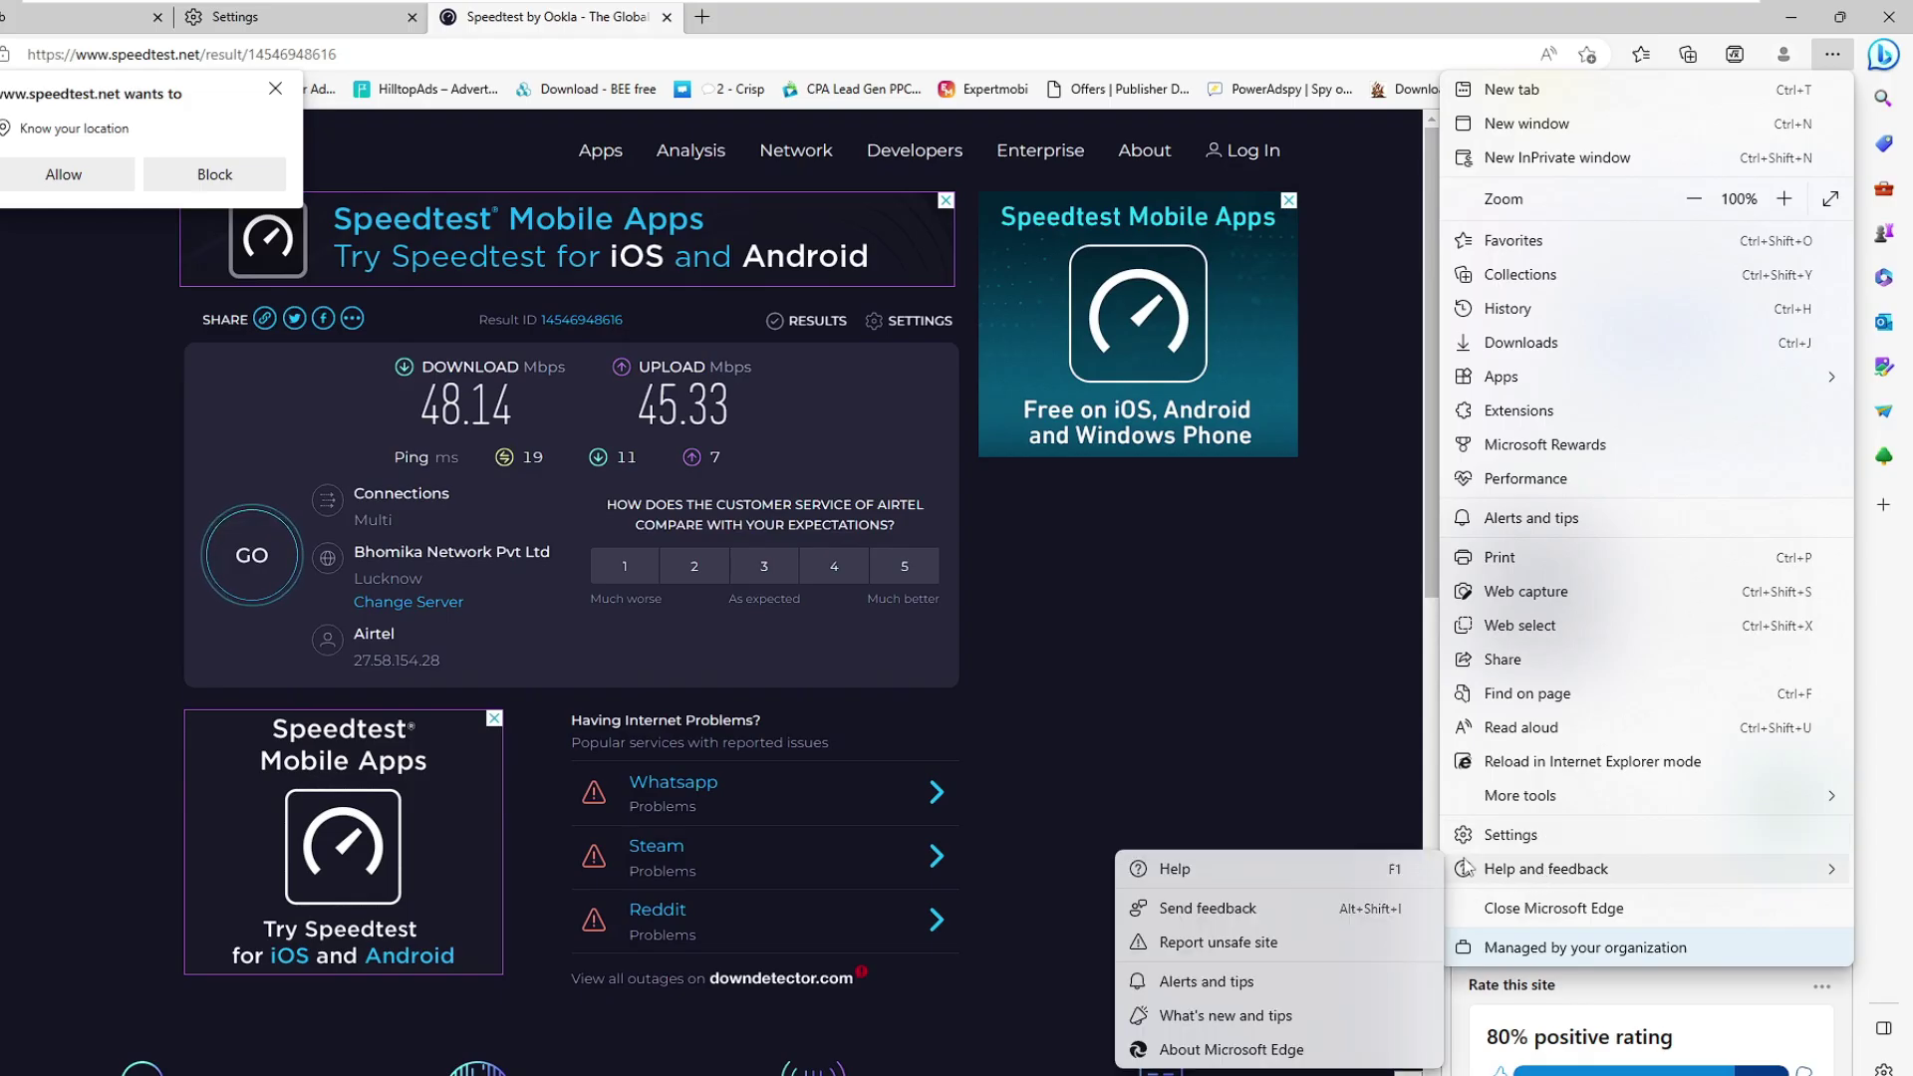
click(1232, 1050)
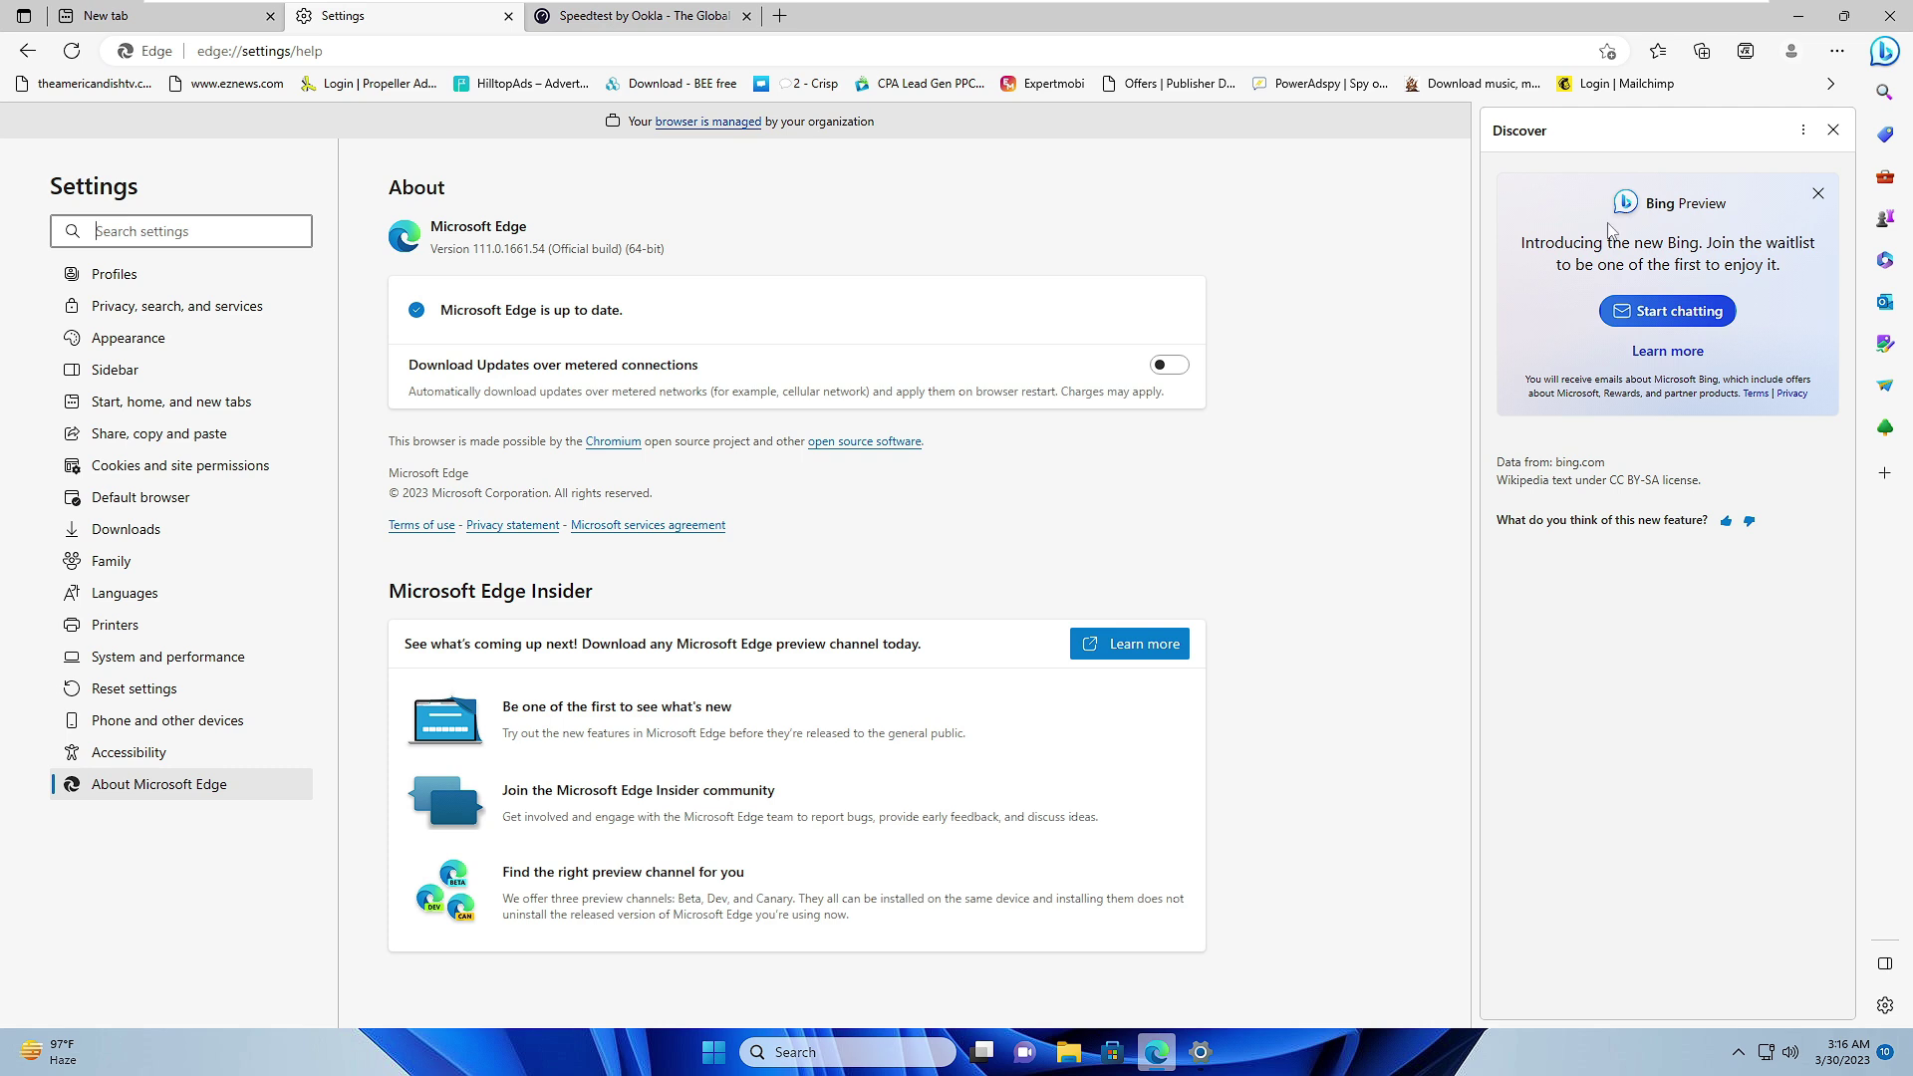
click(1890, 16)
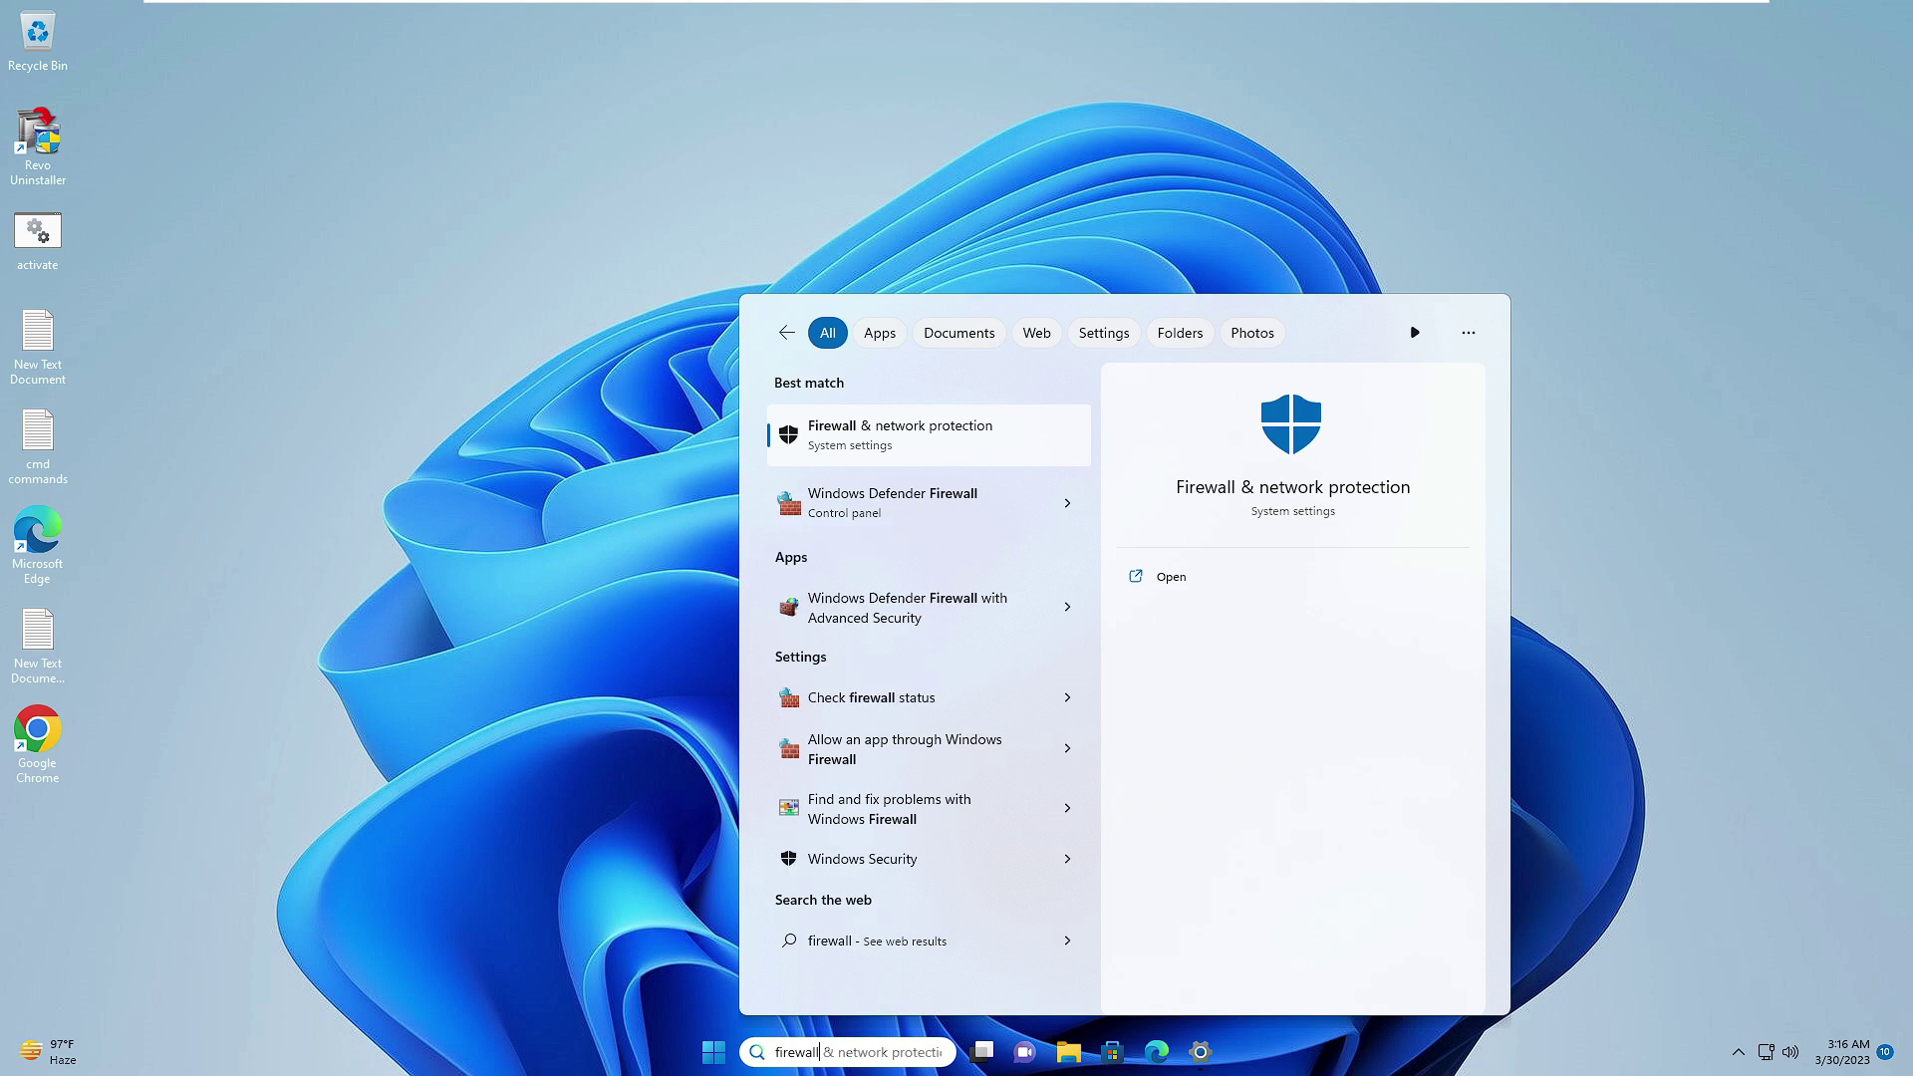
Turn off Defender Firewall for the Domain and Private networks, approving each UAC prompt
click(893, 443)
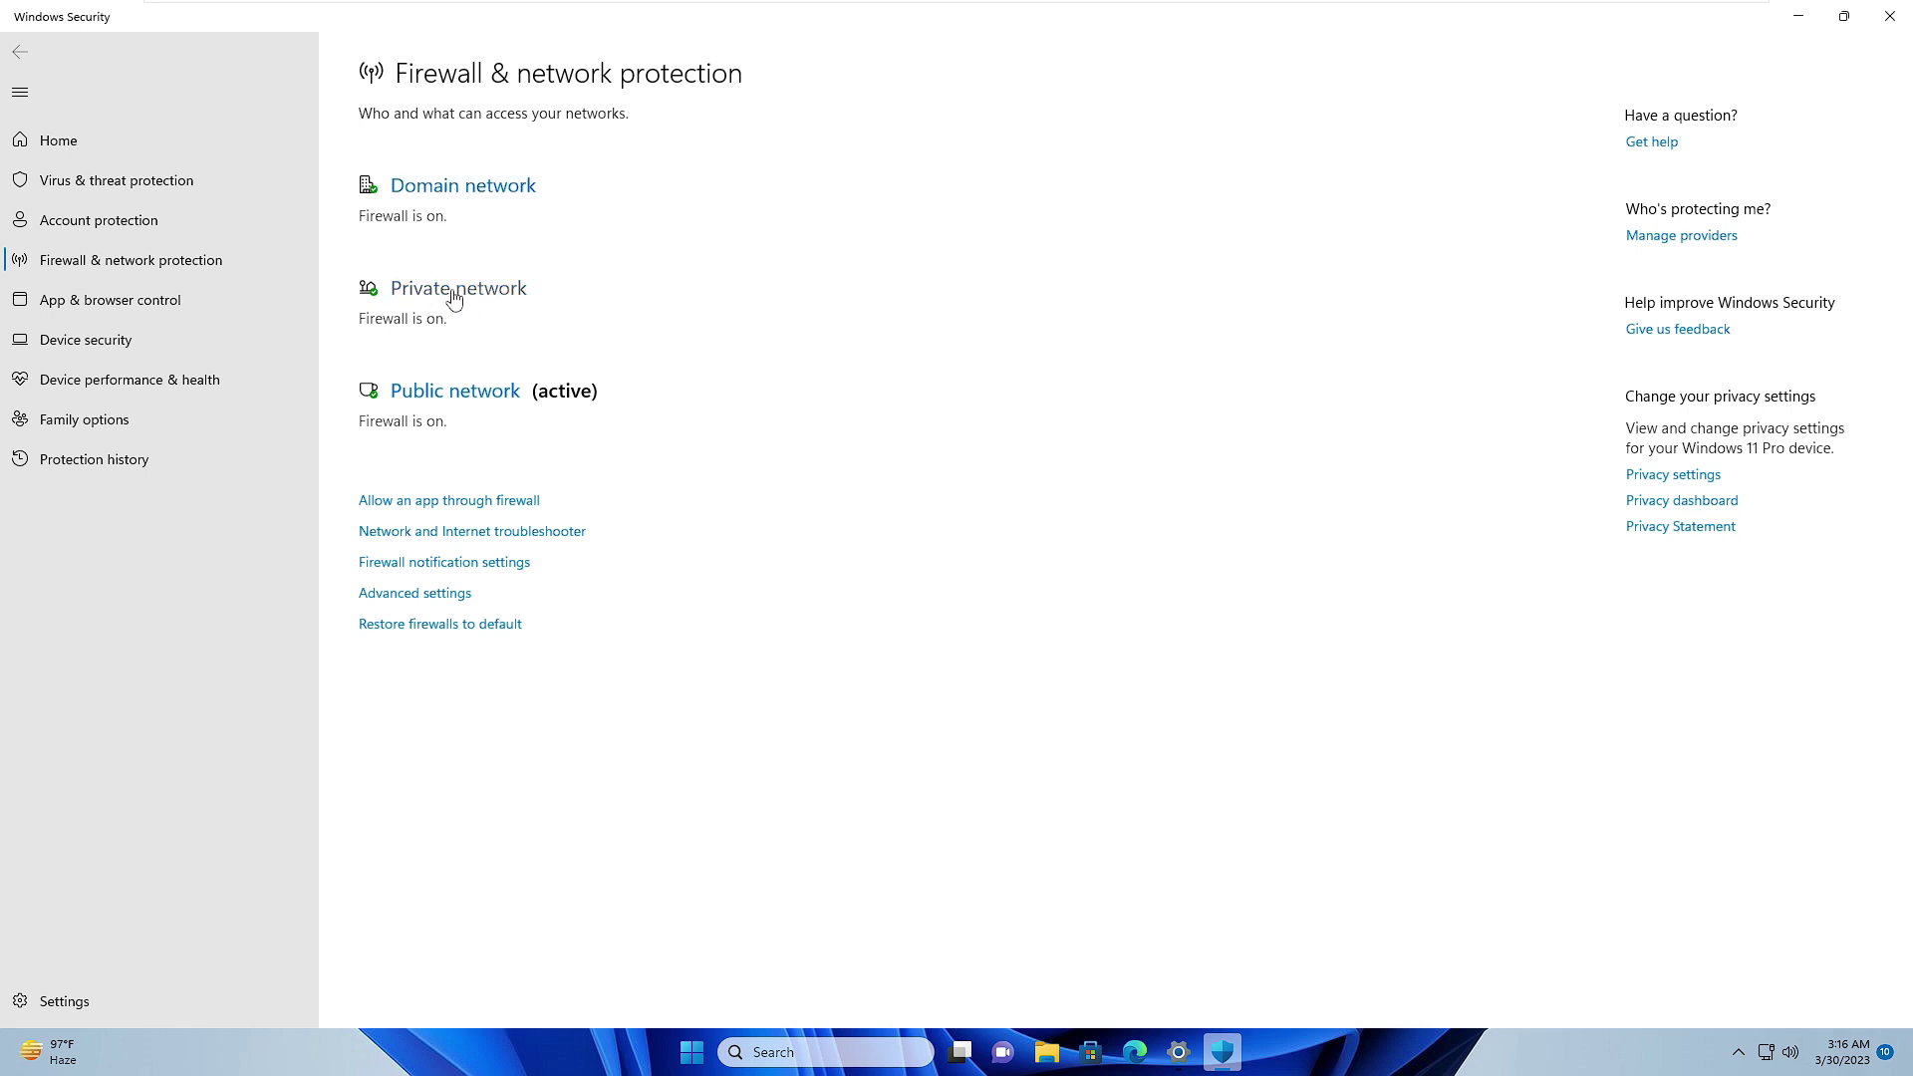
click(448, 194)
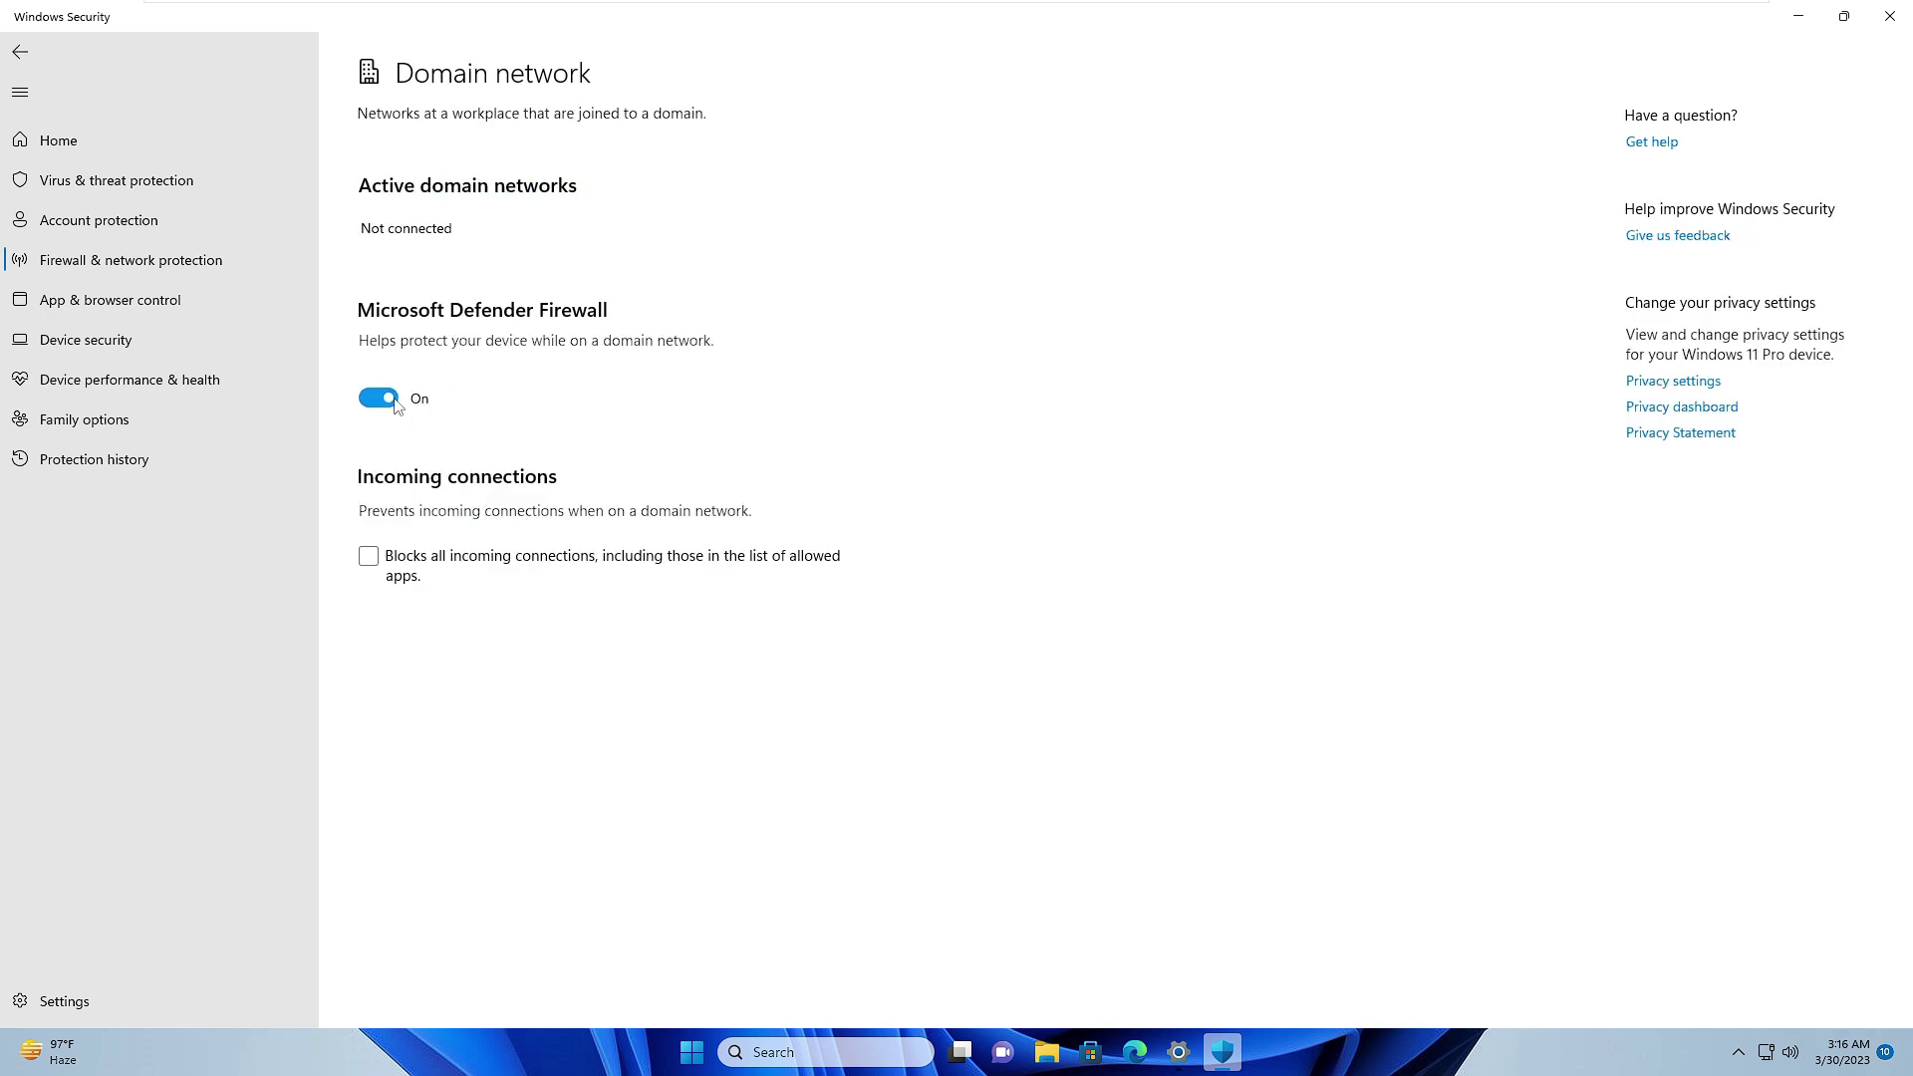
click(388, 400)
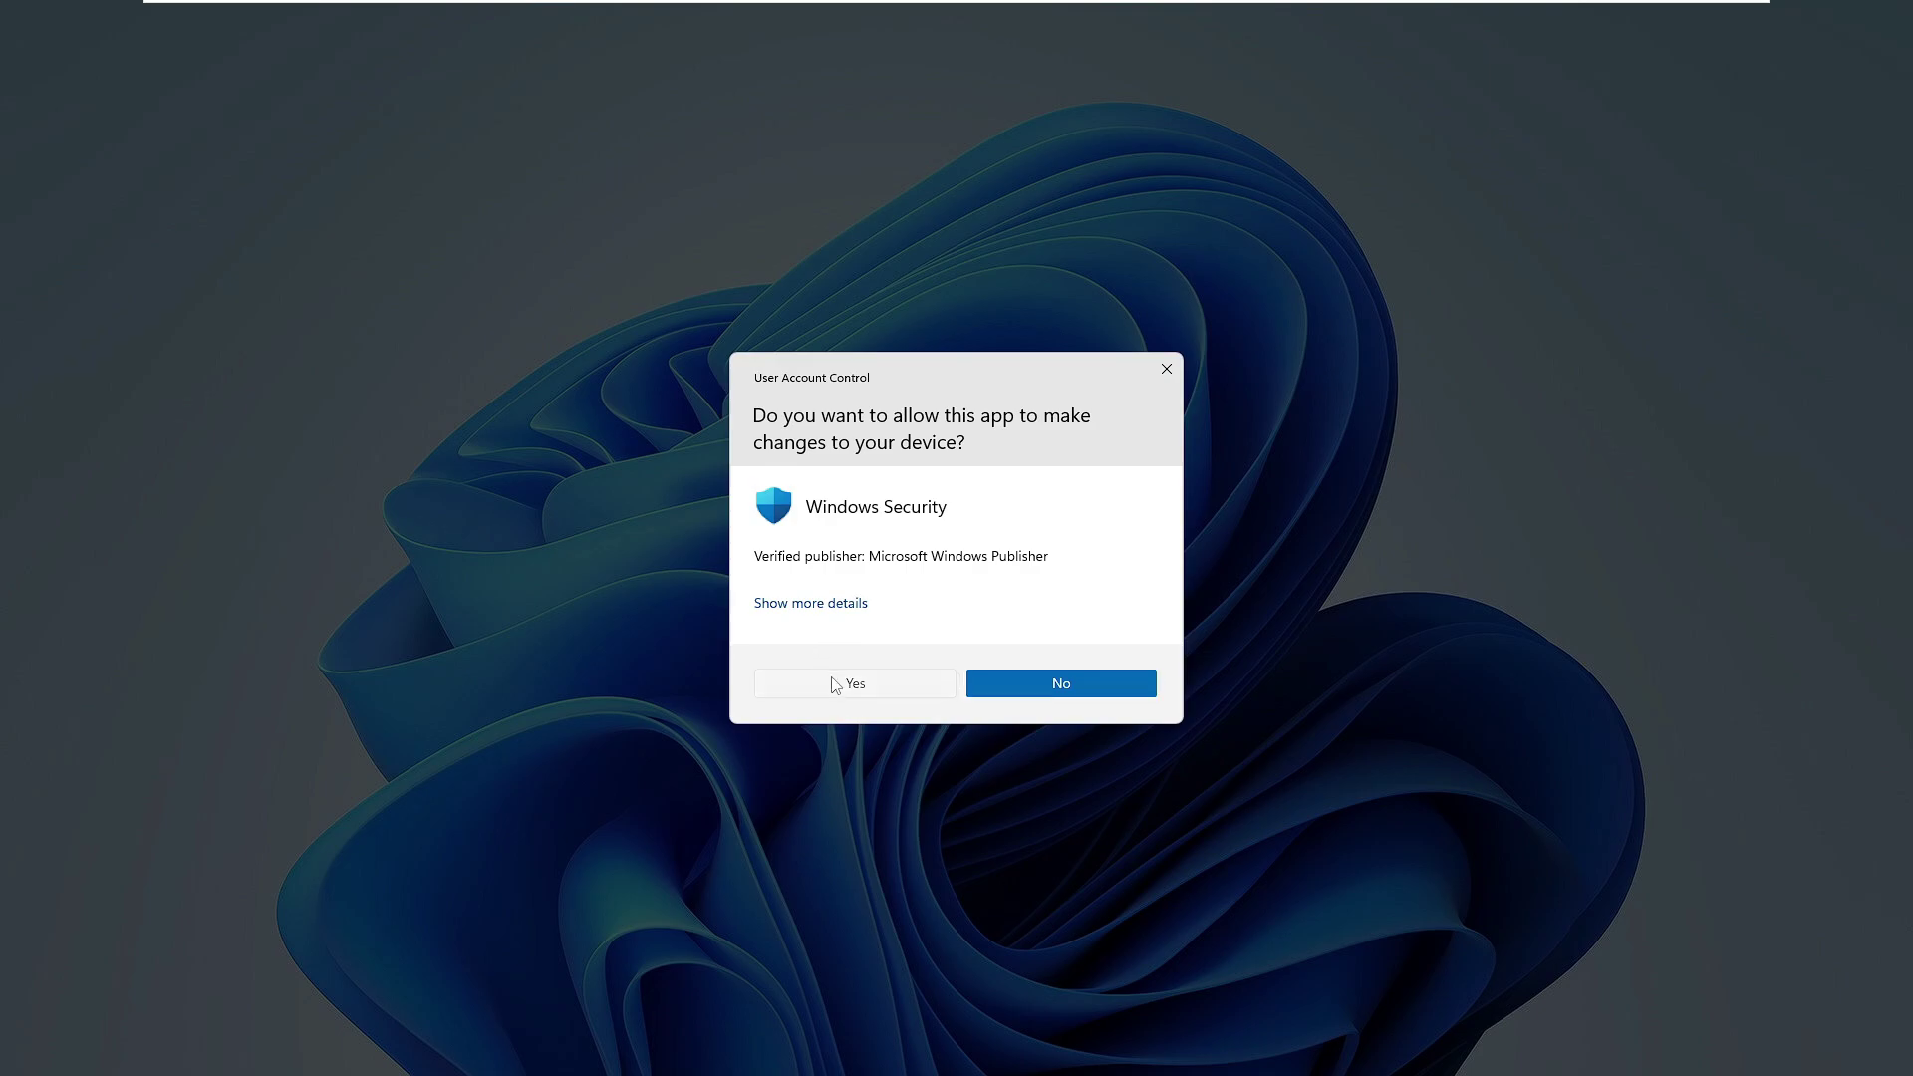
click(838, 679)
key(alt+Left)
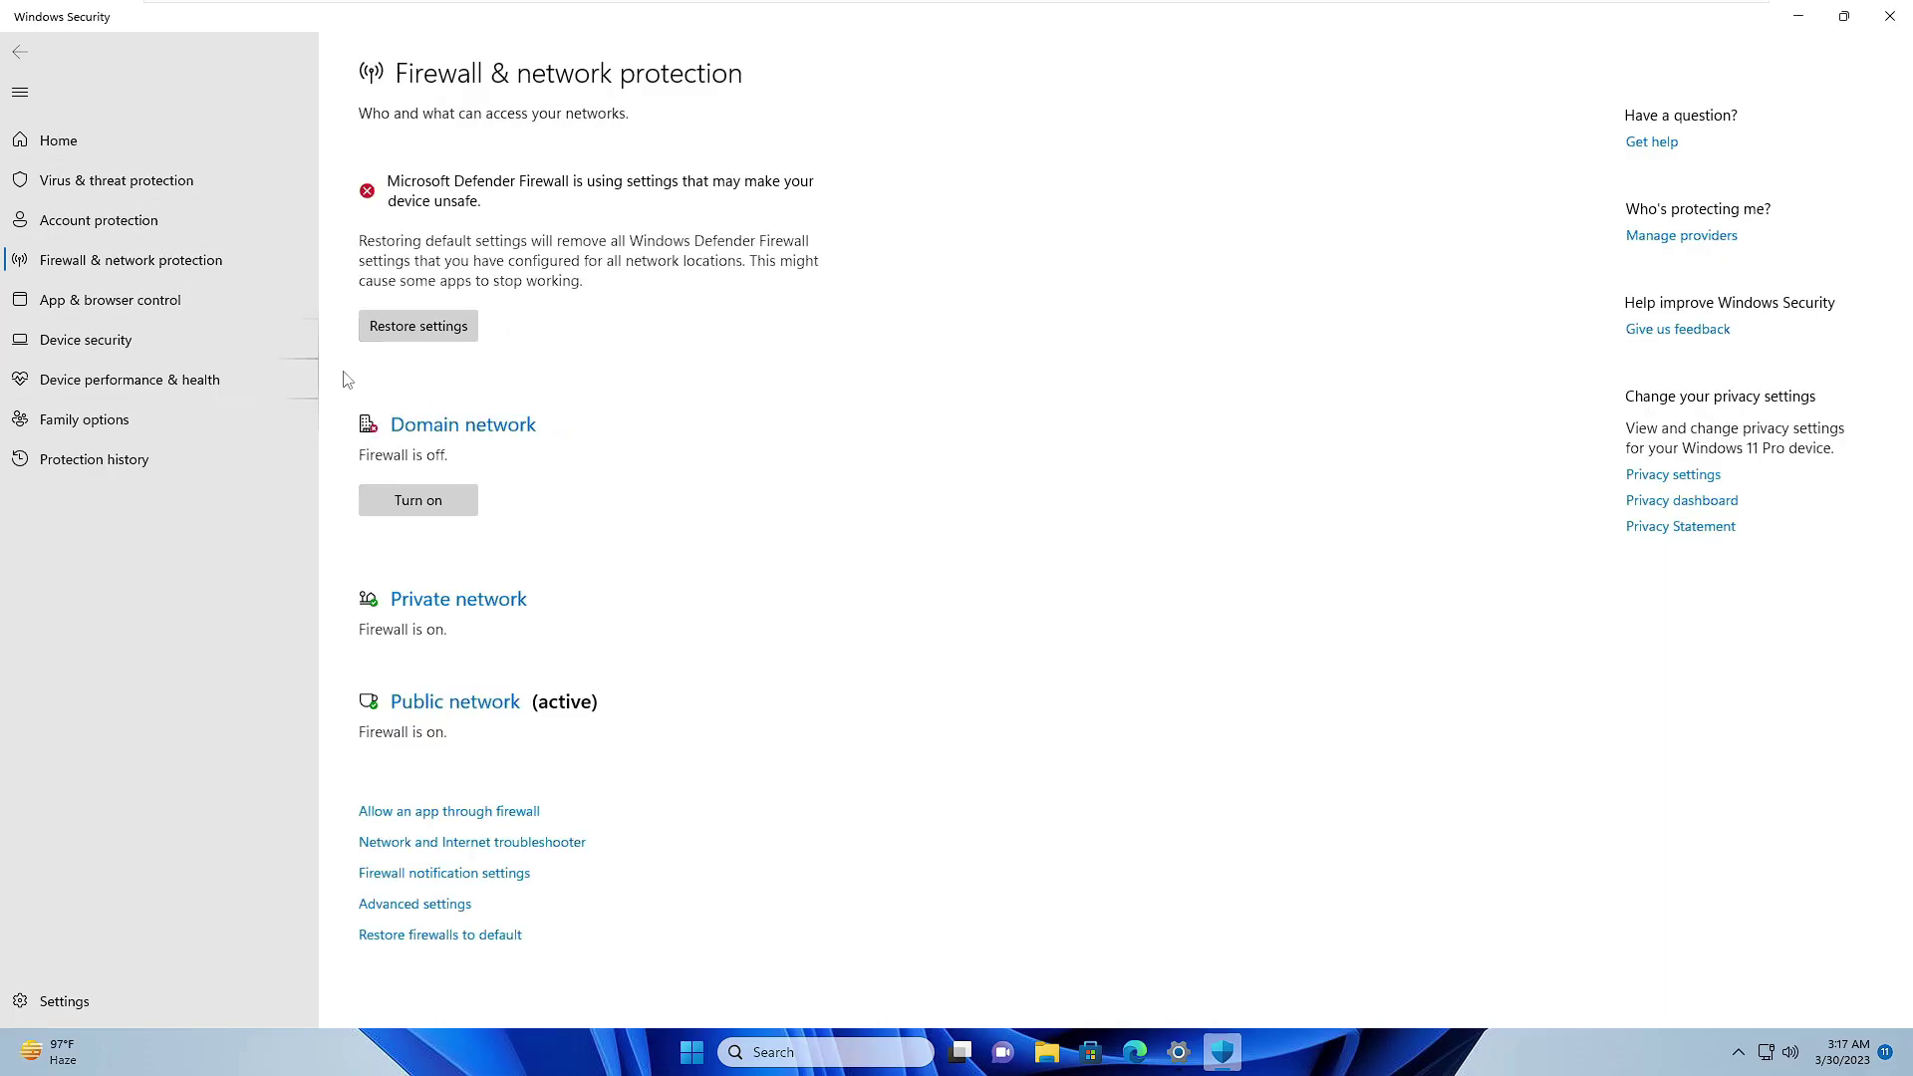
click(460, 605)
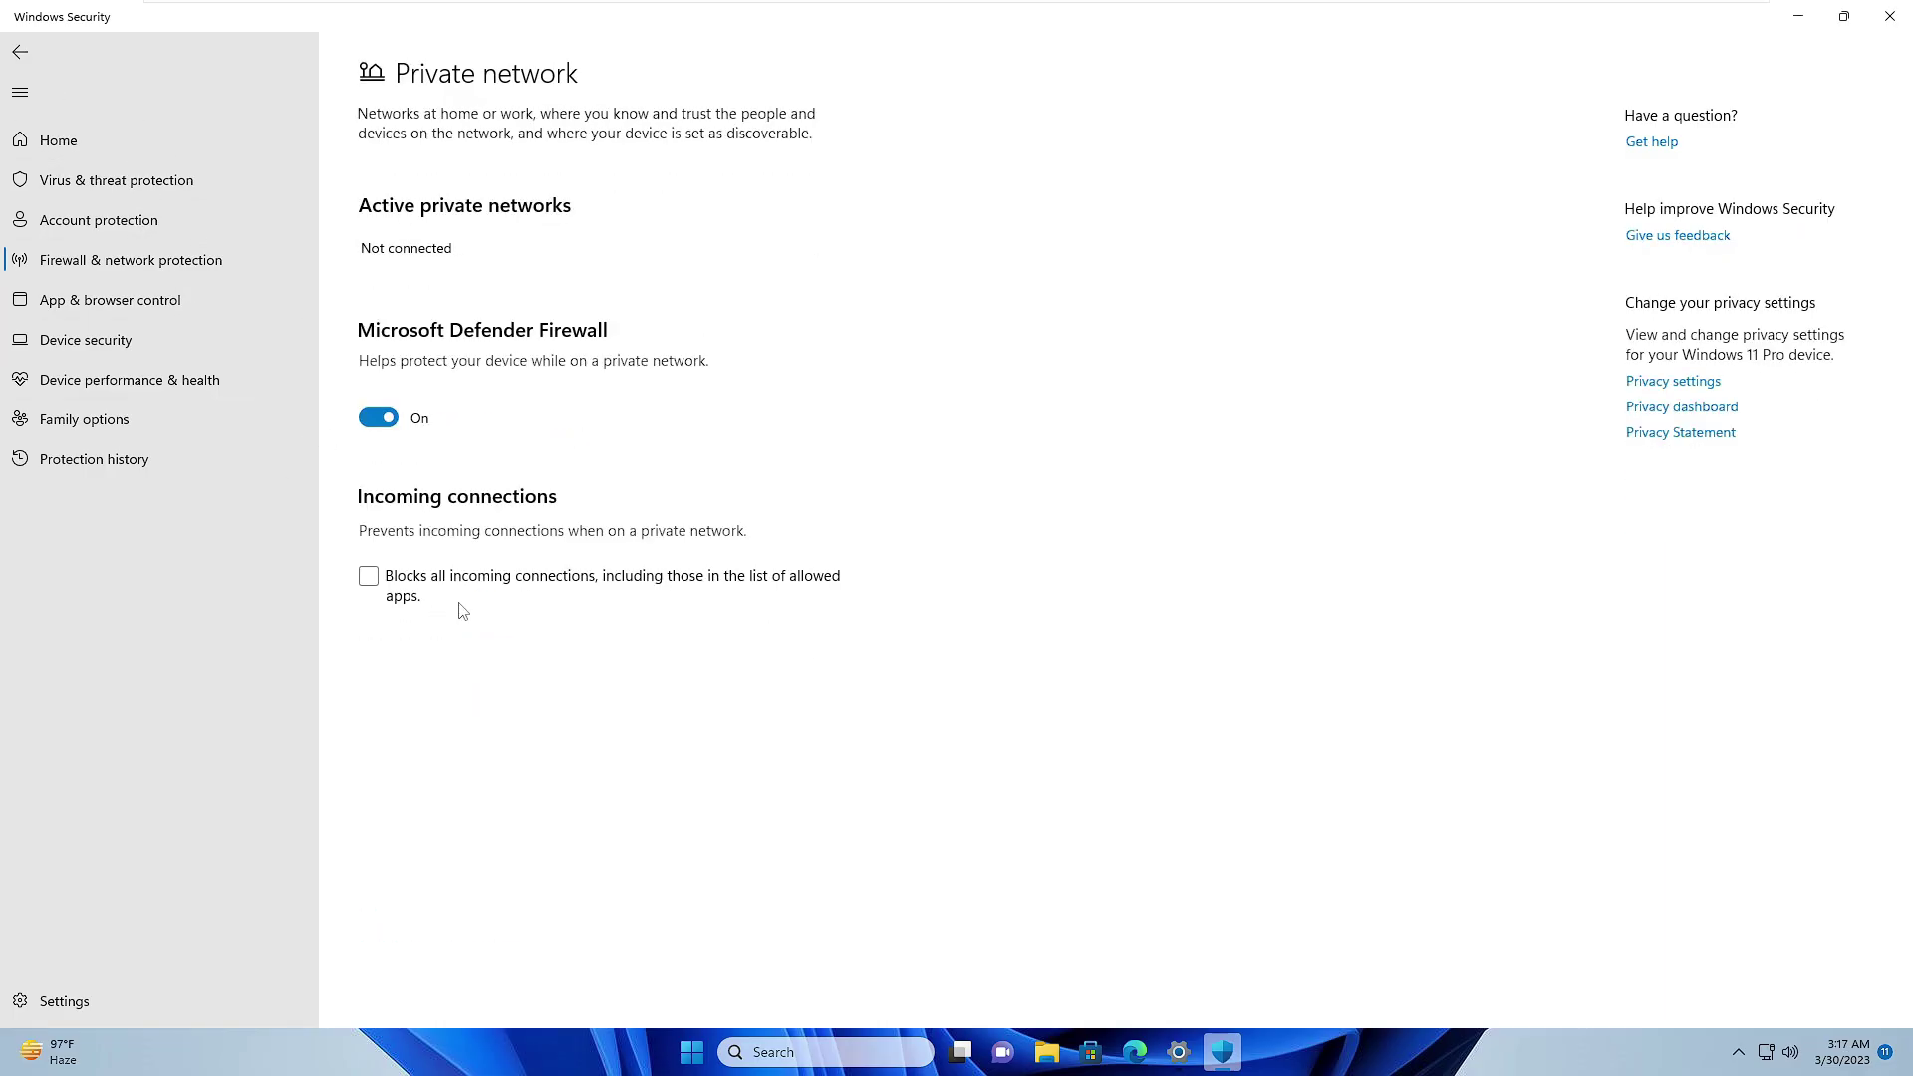
click(384, 418)
click(845, 686)
Close Windows Security and reopen it on Virus & threat protection via a 'virus' search
click(1890, 16)
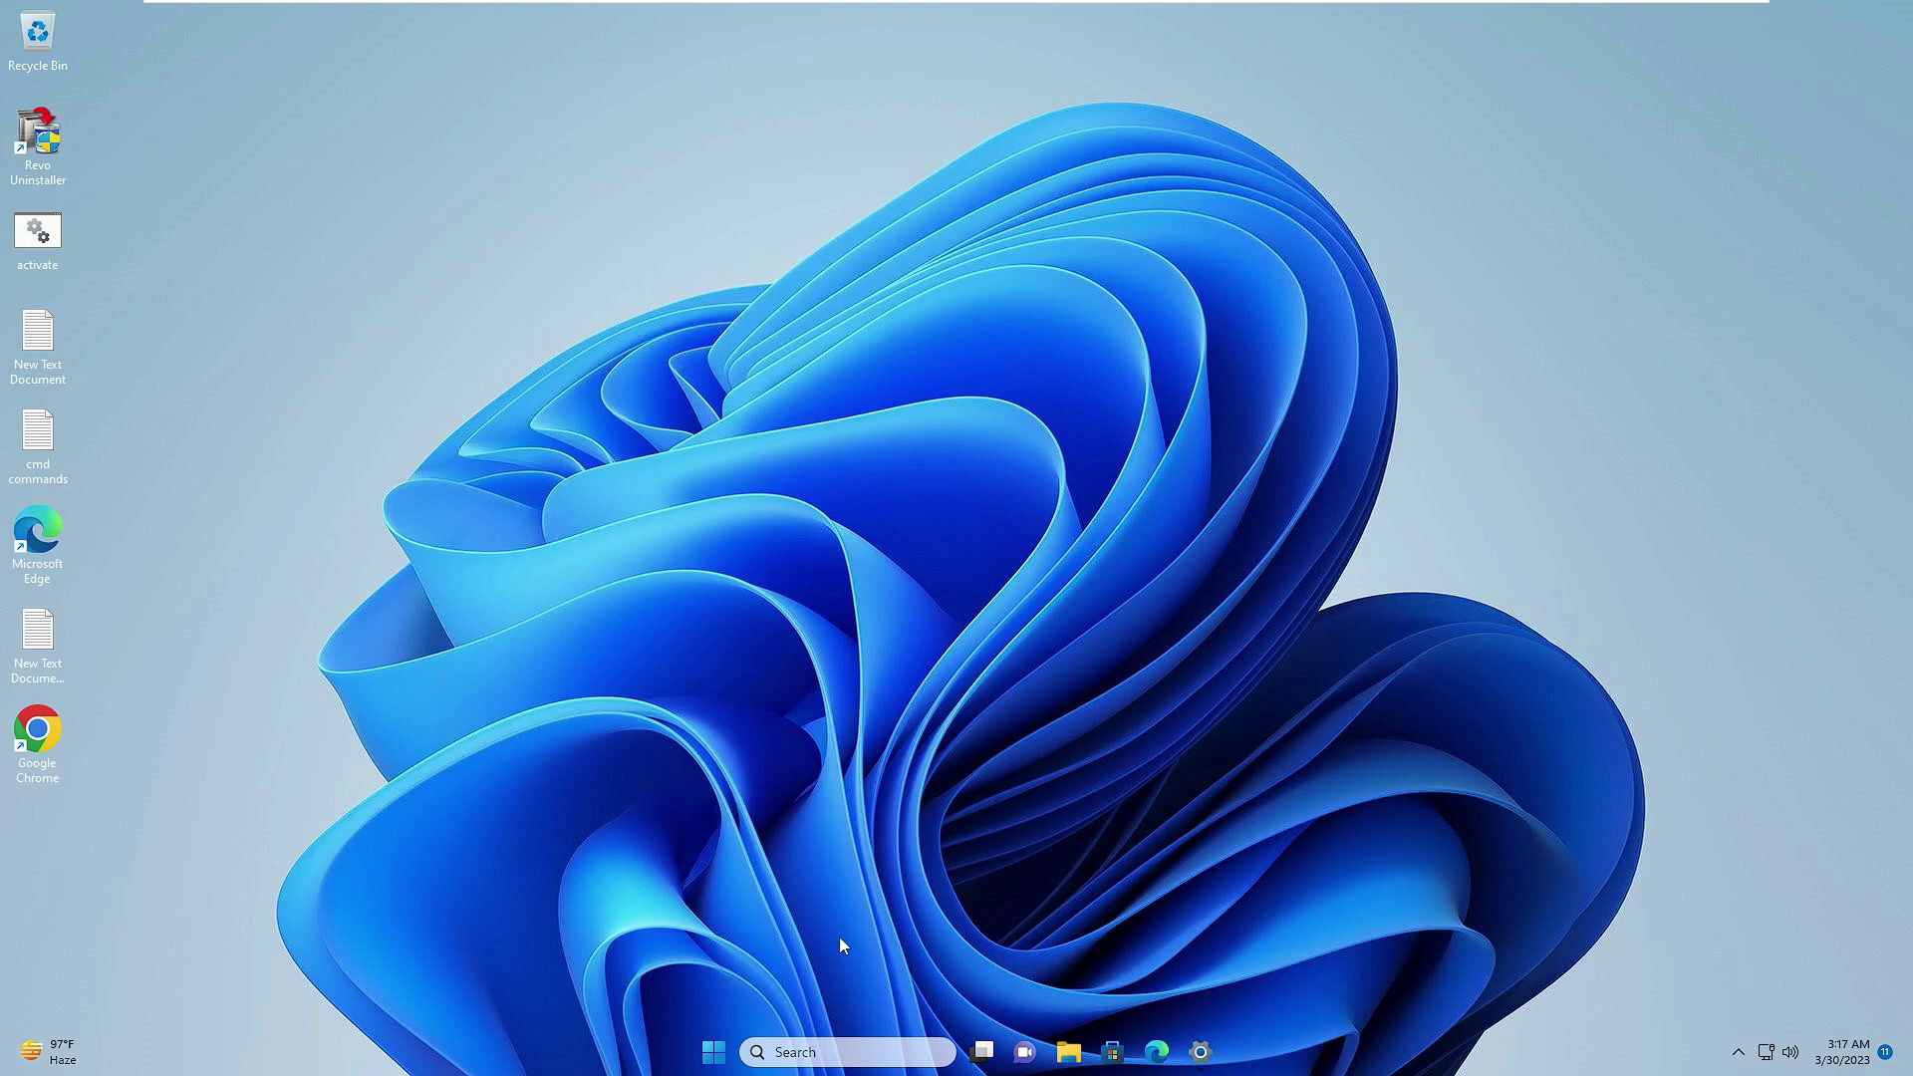
click(845, 1054)
text(virus)
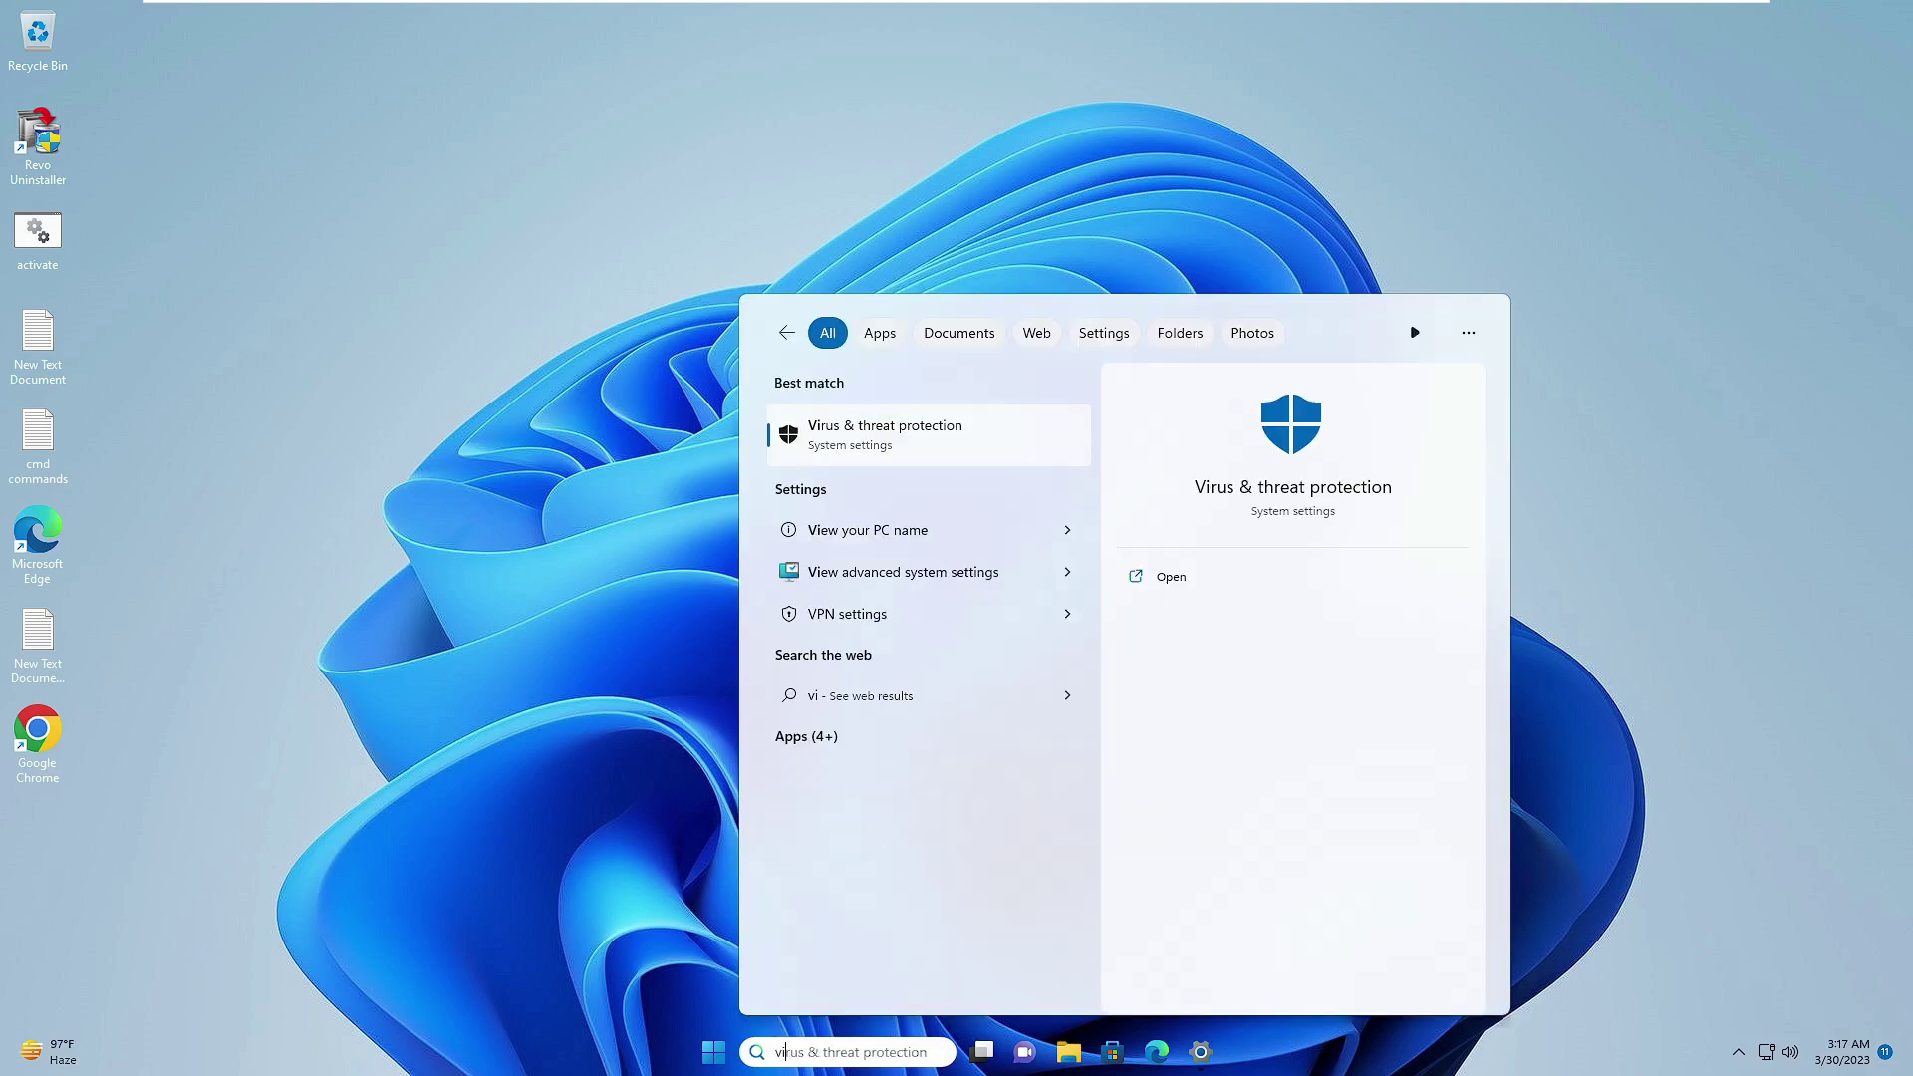
click(927, 440)
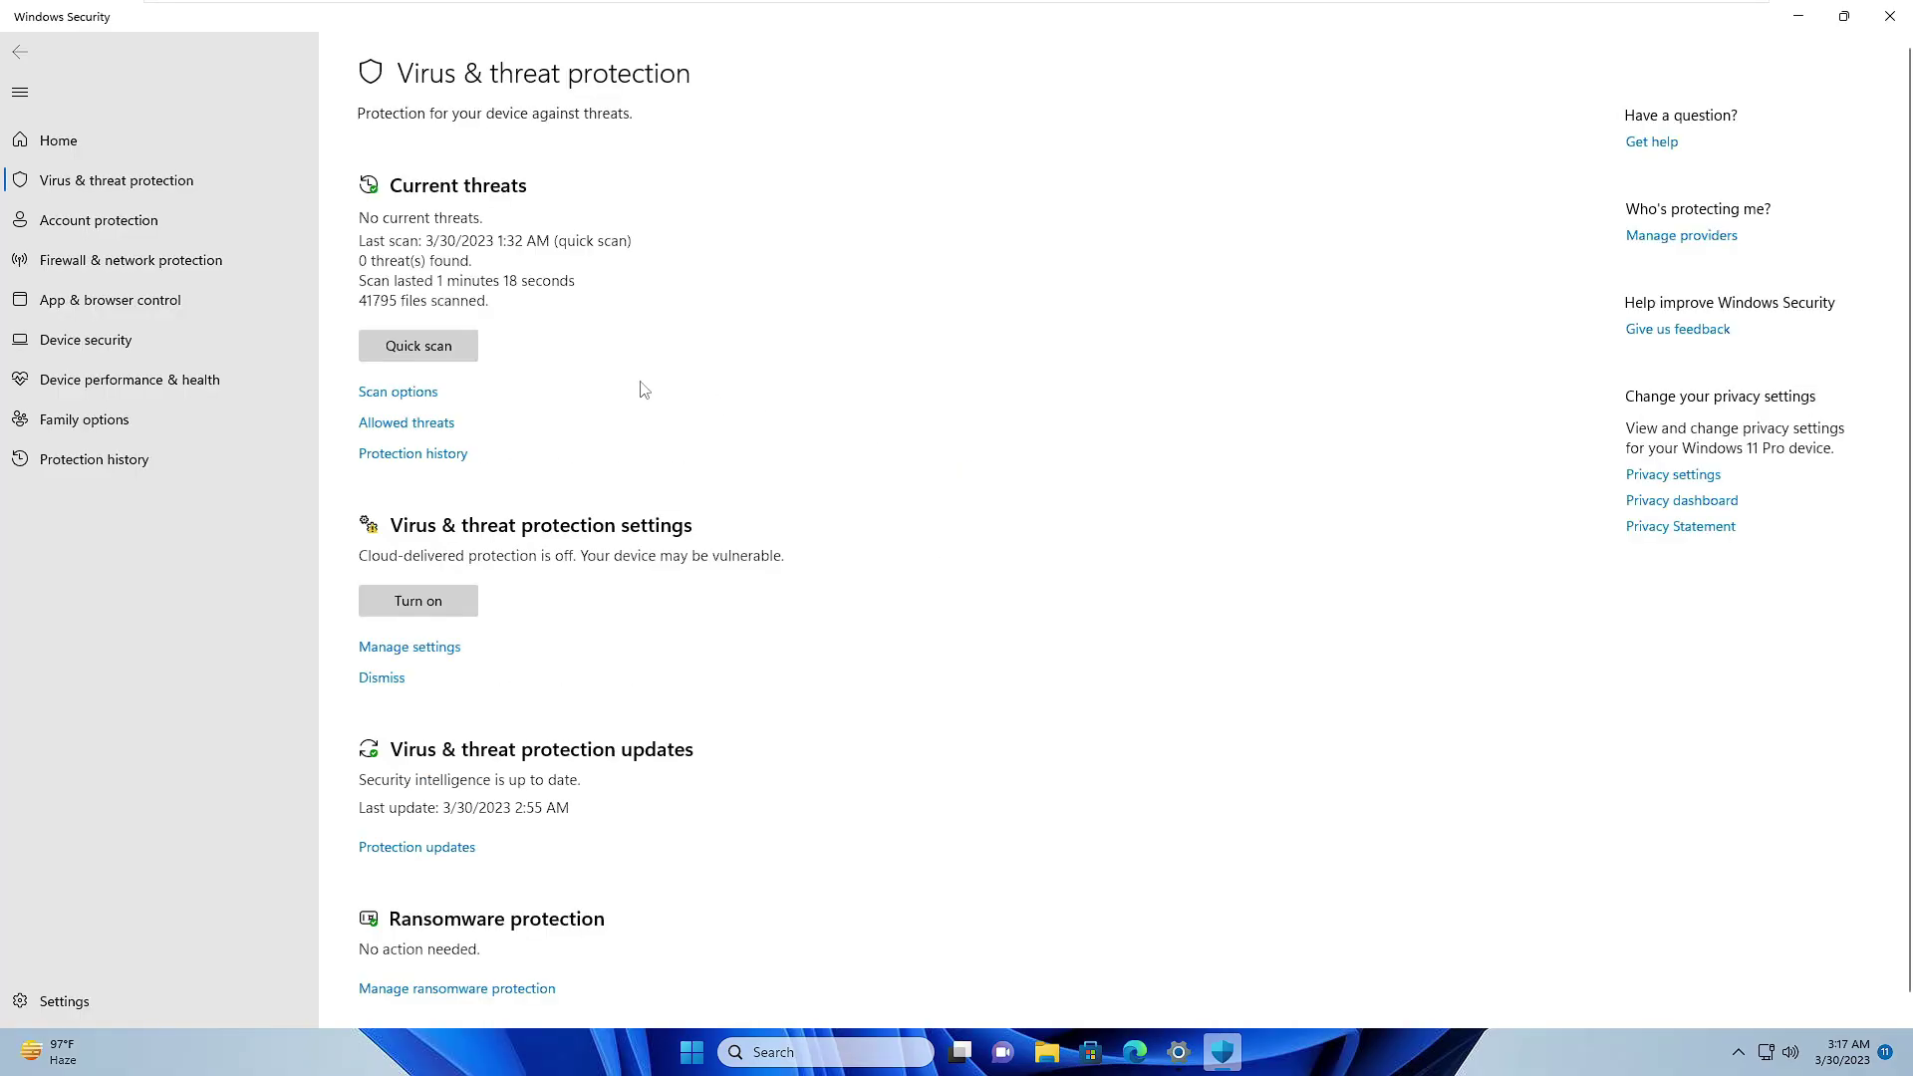
Switch Real-time protection off under Manage settings, approving the UAC prompt
click(448, 648)
click(391, 313)
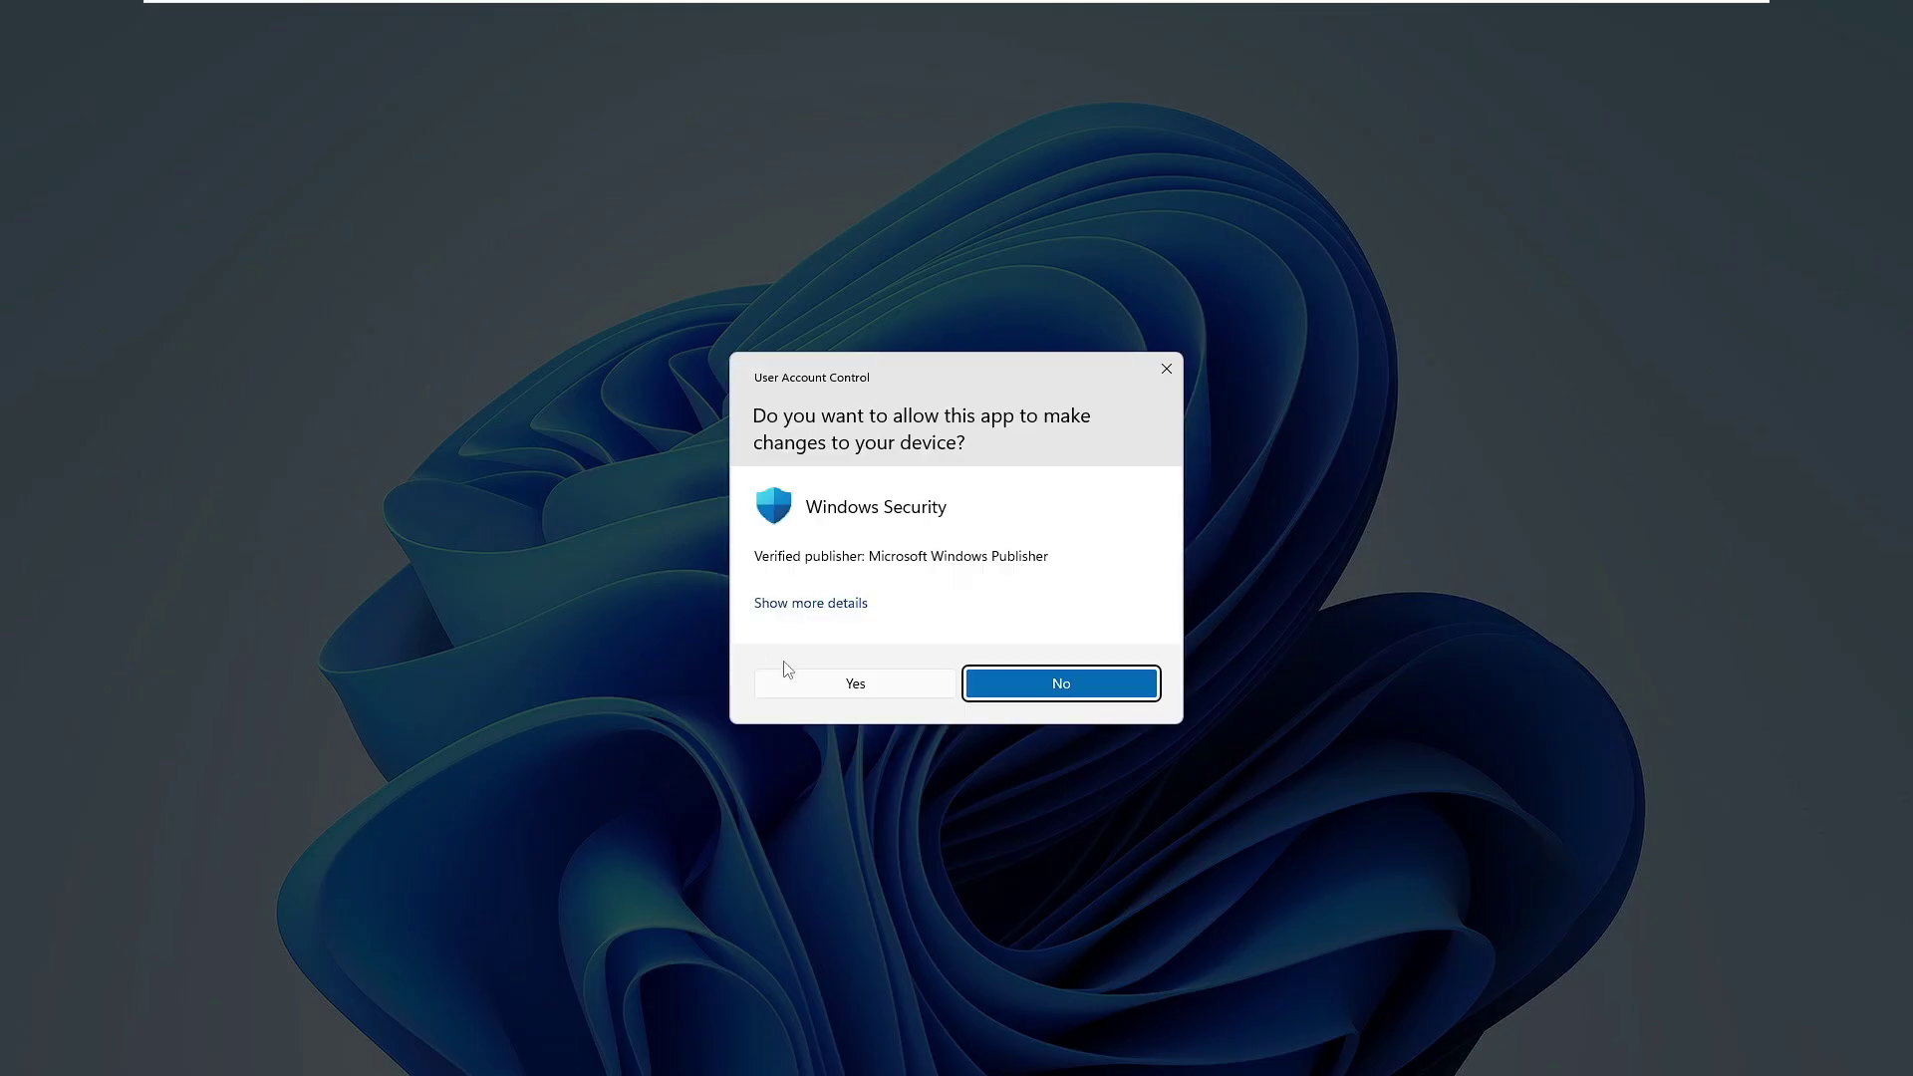
click(821, 682)
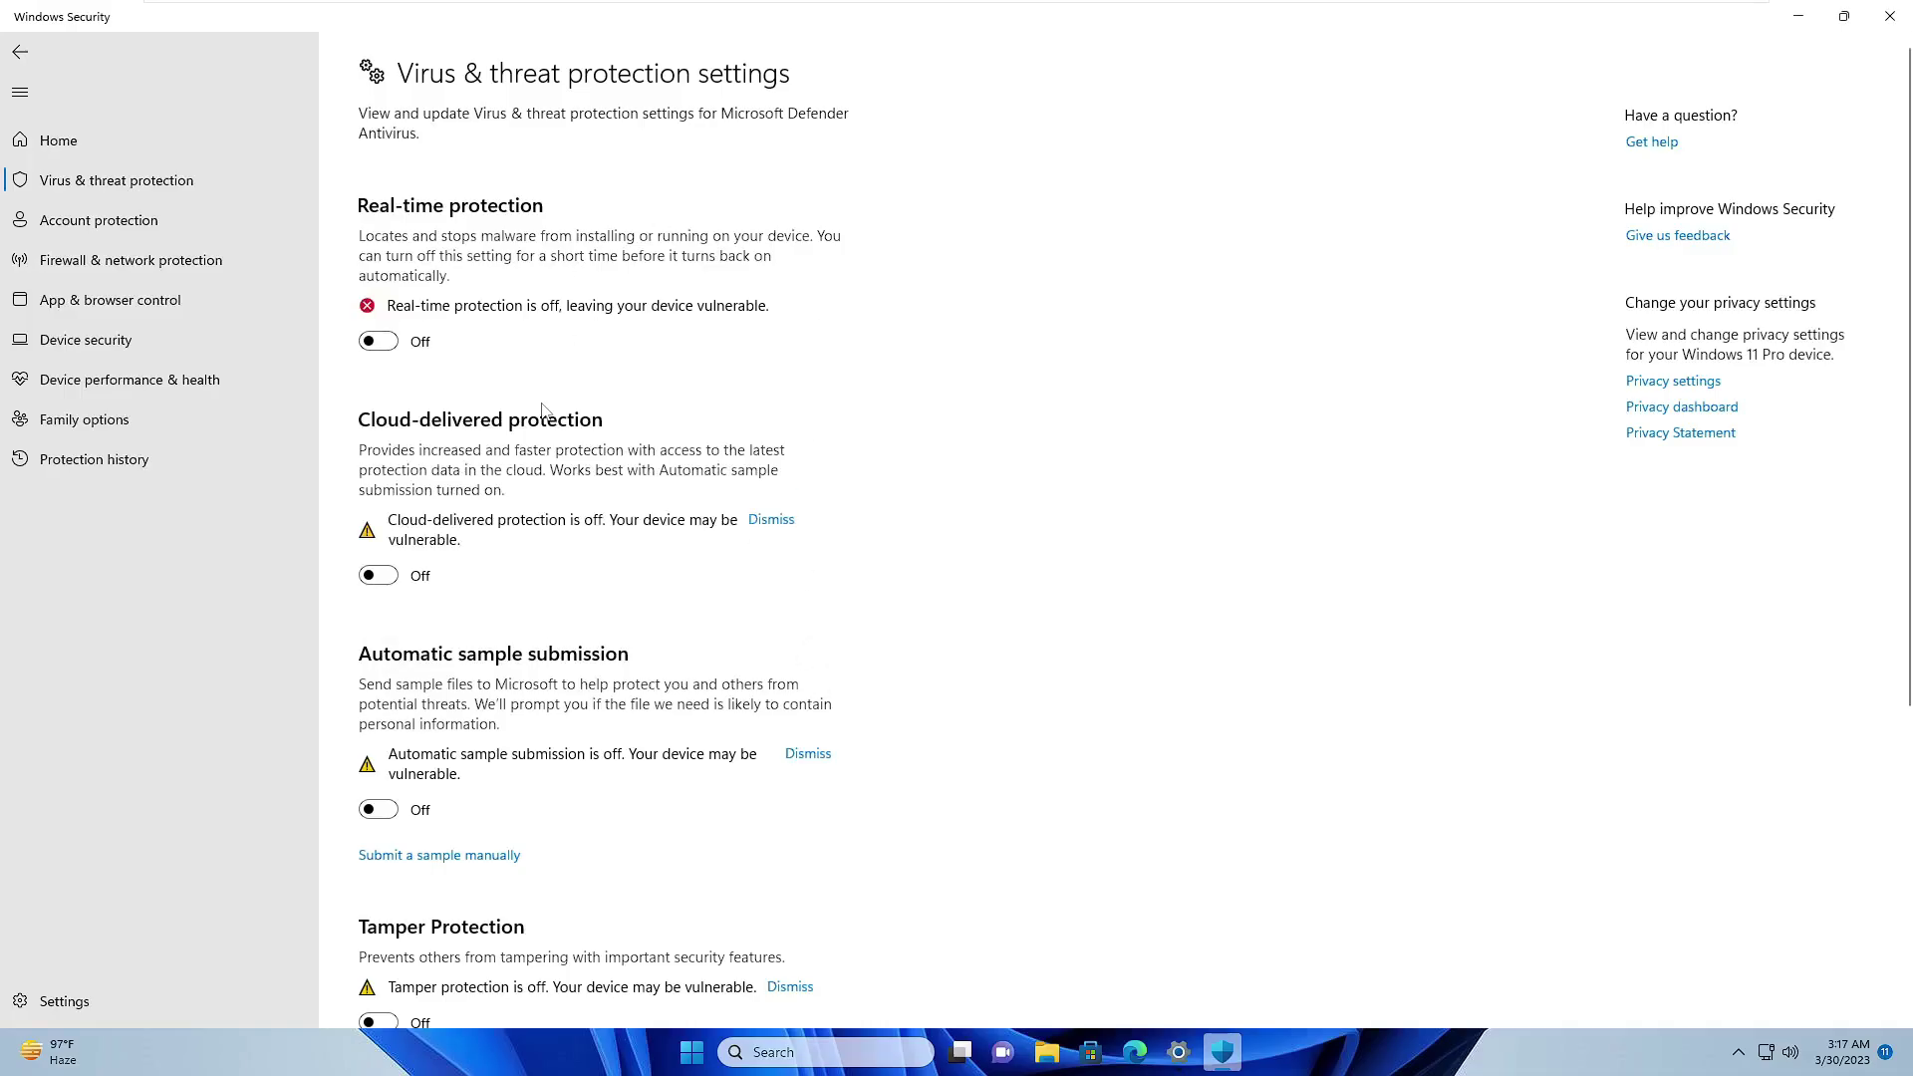
Close Windows Security, relaunch Edge from the taskbar and open the Bing sidebar
click(1891, 16)
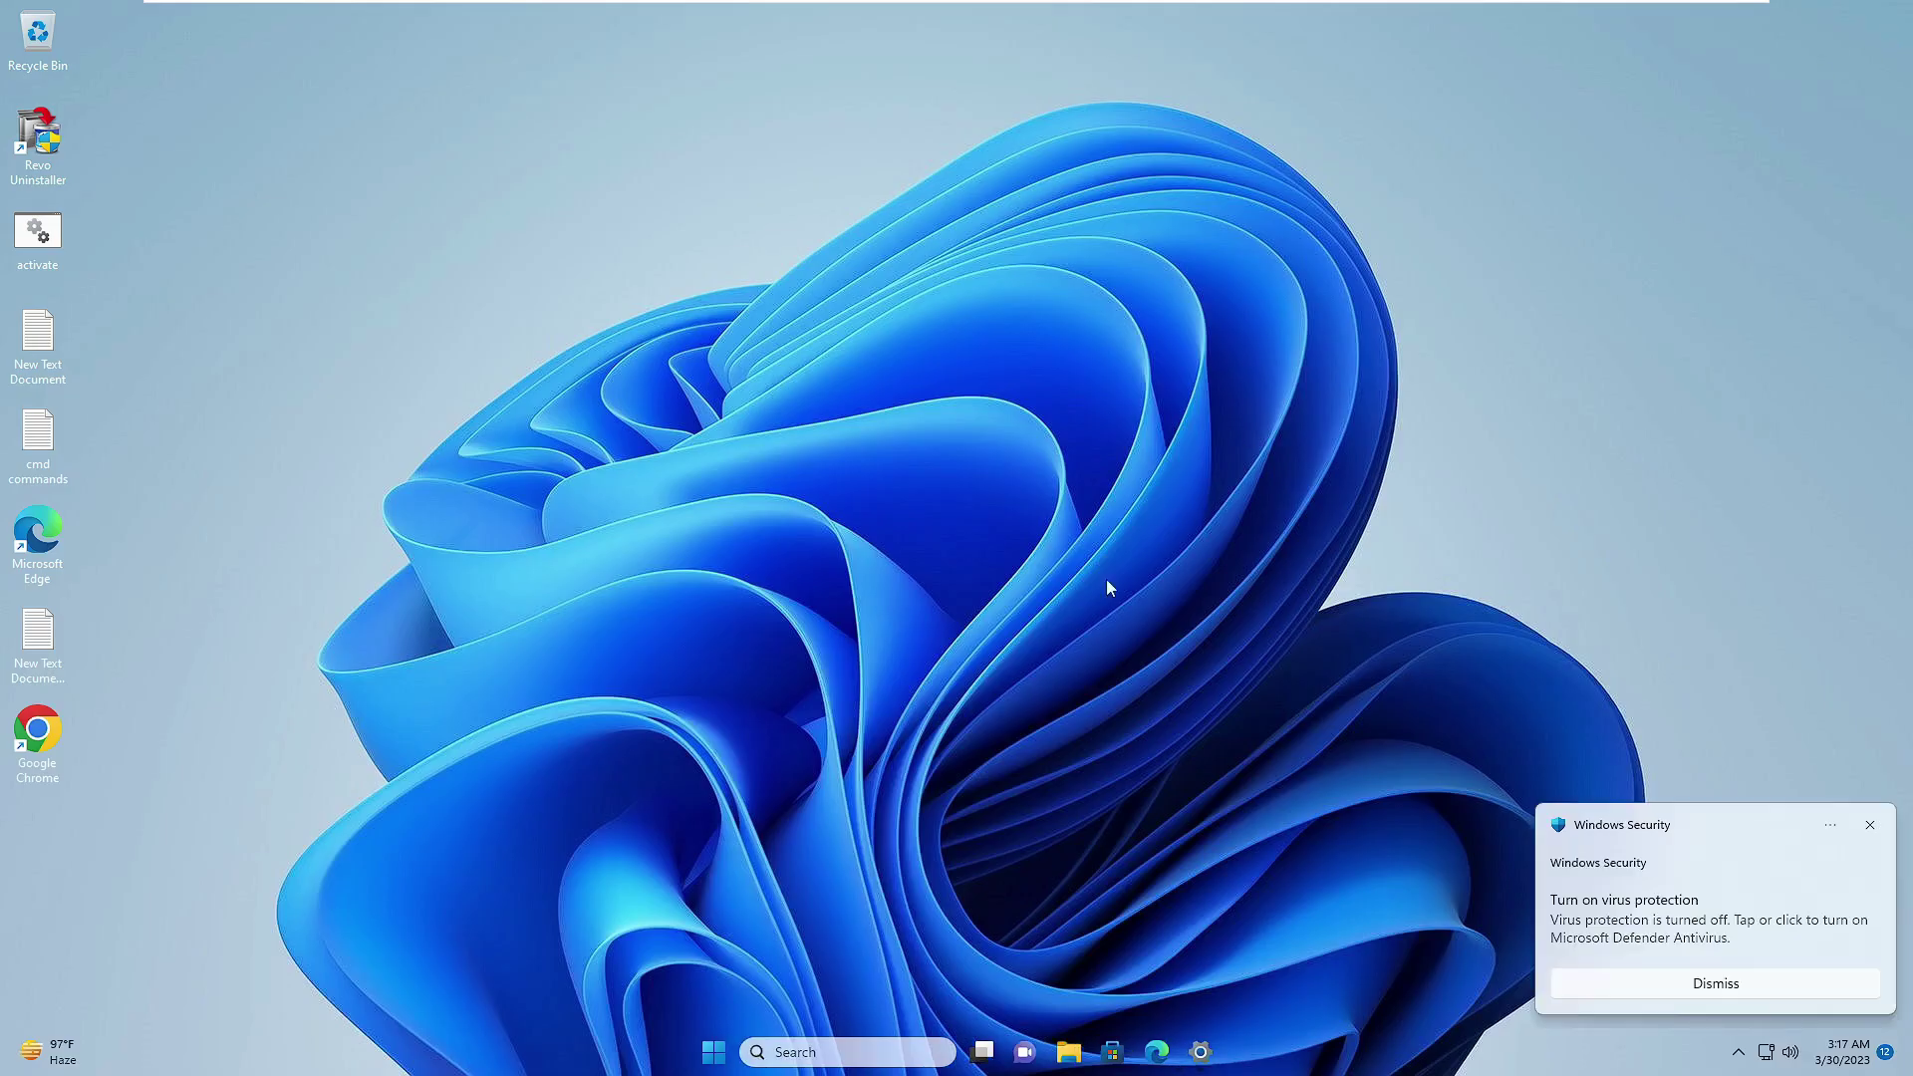
click(1156, 1051)
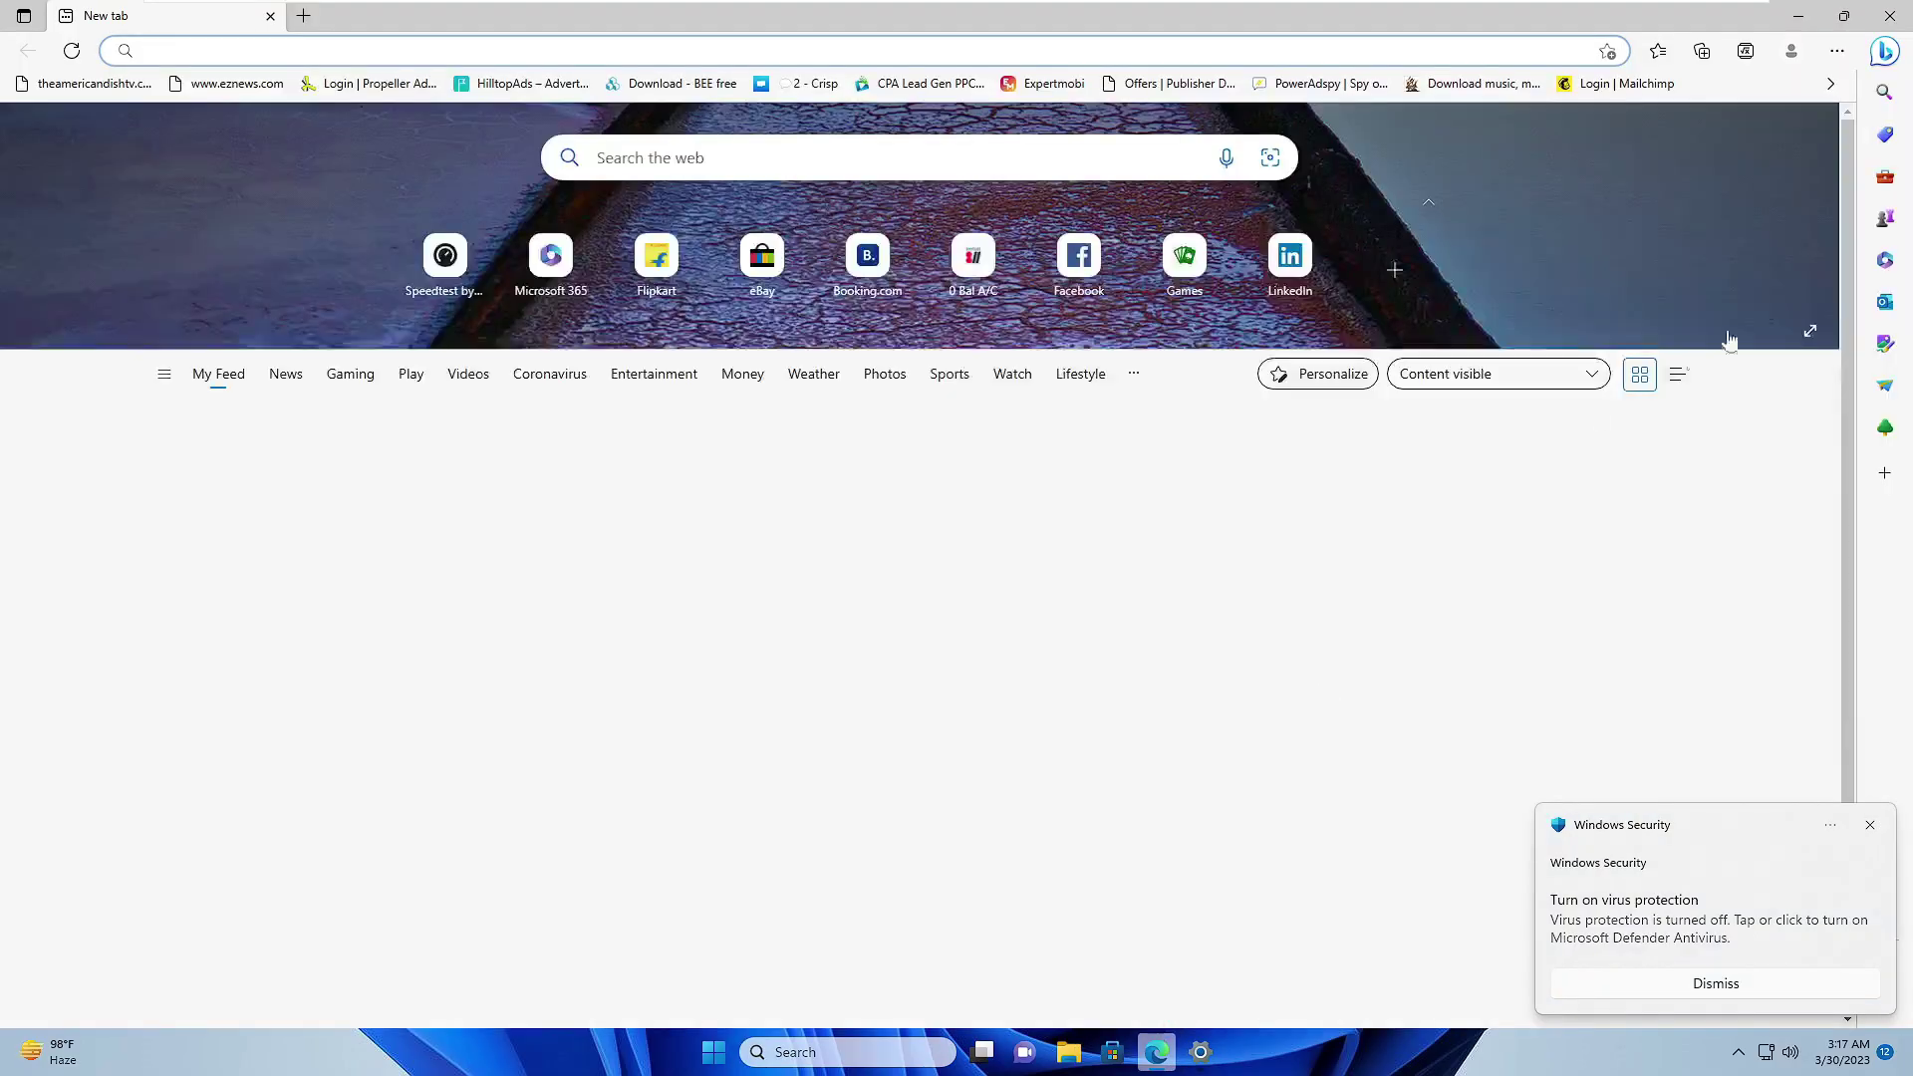
click(1884, 50)
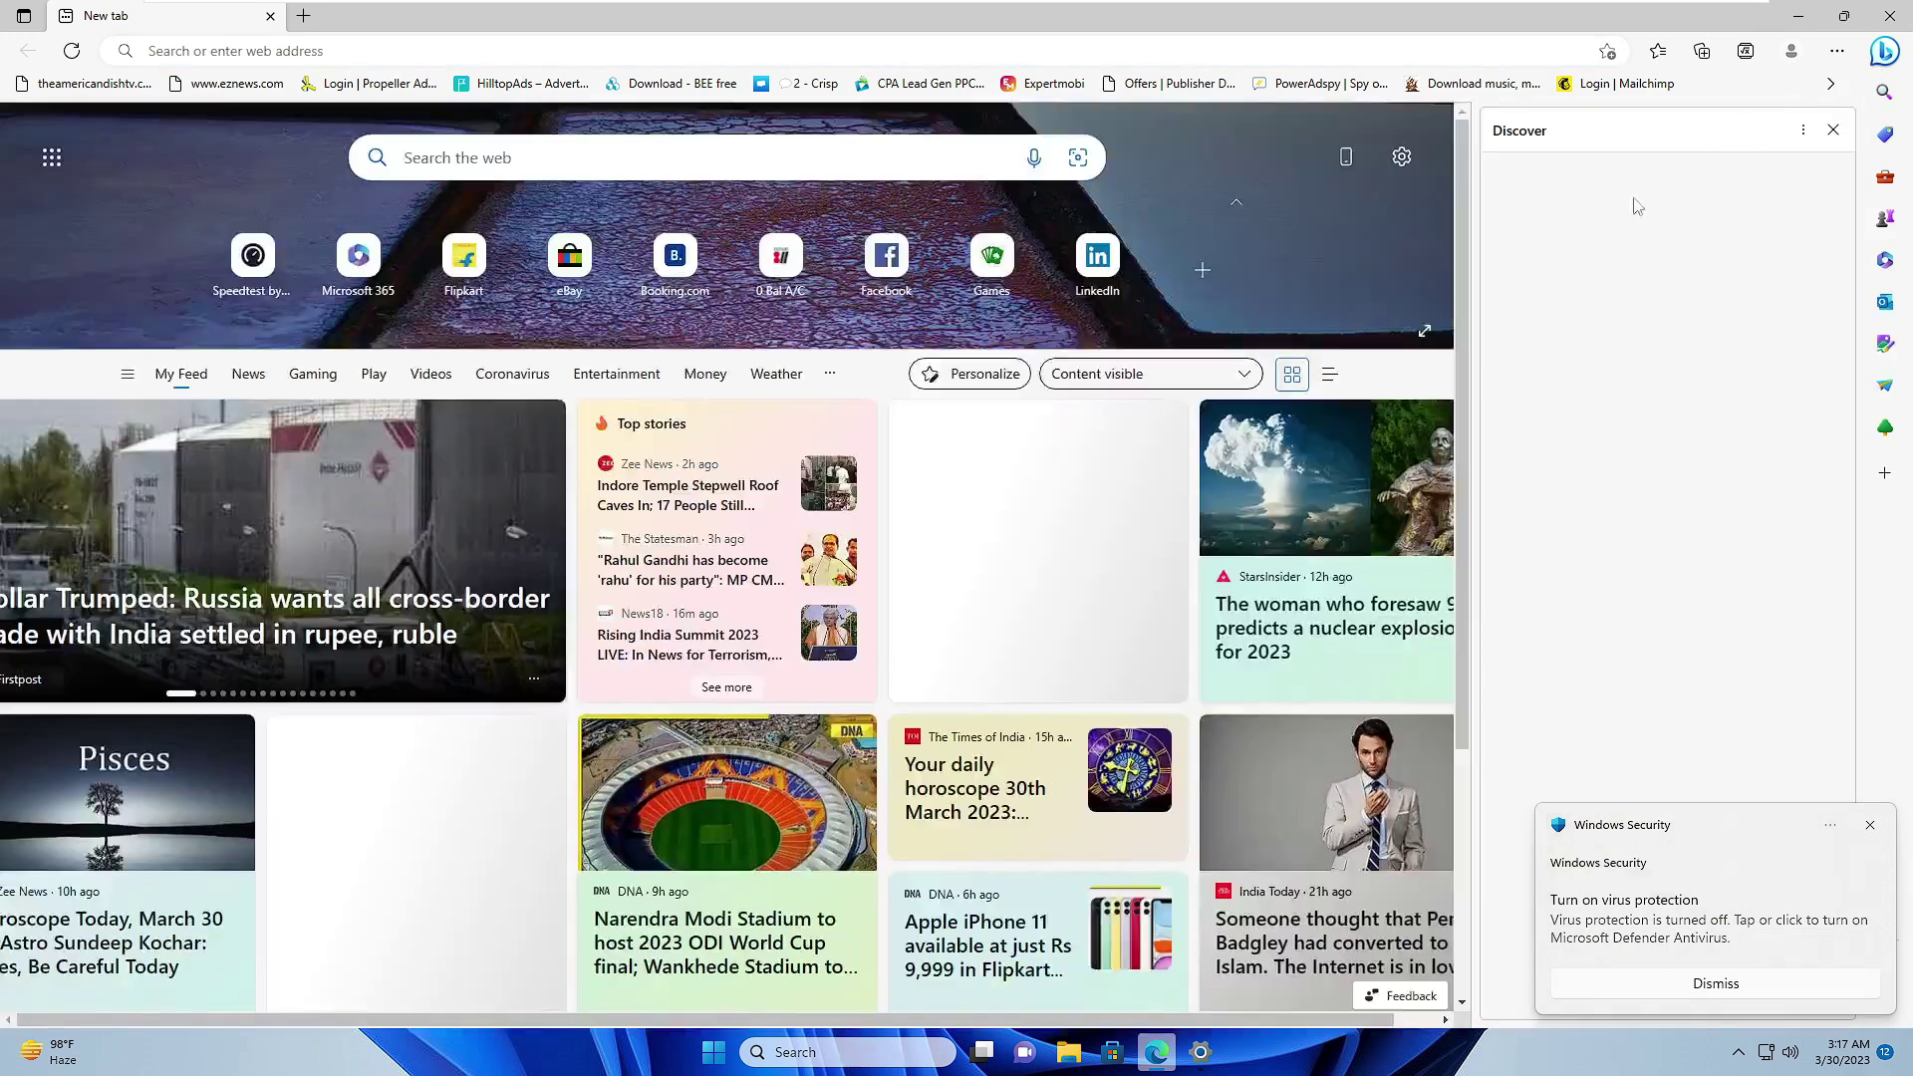